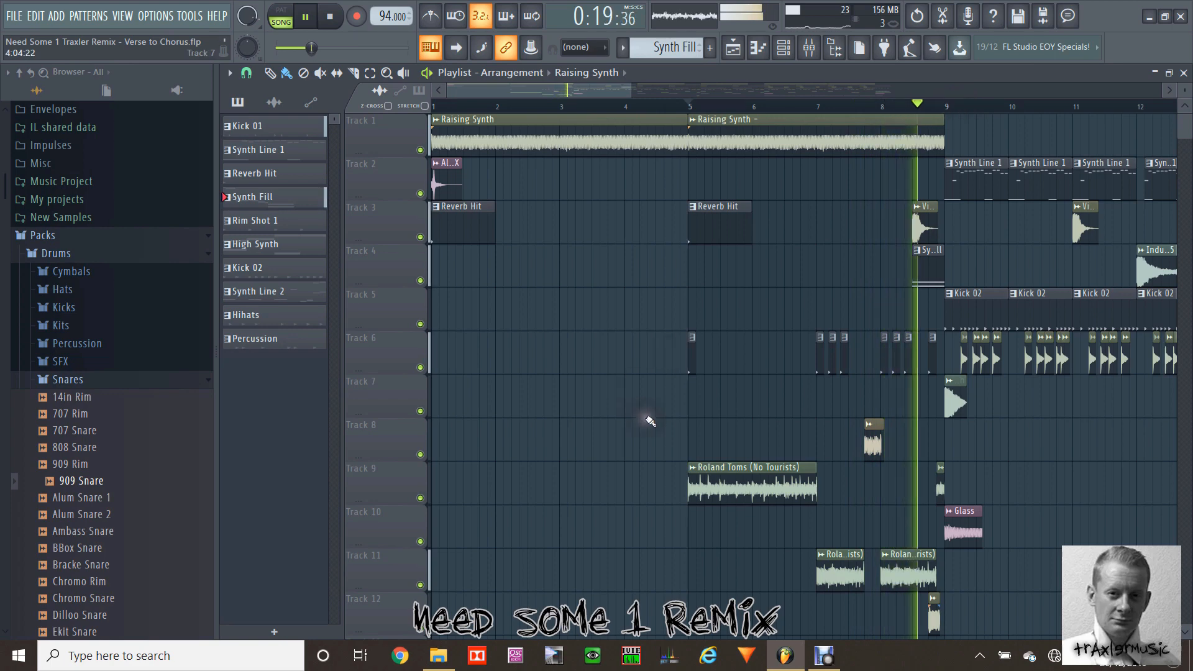
Step: Stop the playback and place the playhead at the start of bar 13 in the playlist
drag(625, 88, 668, 87)
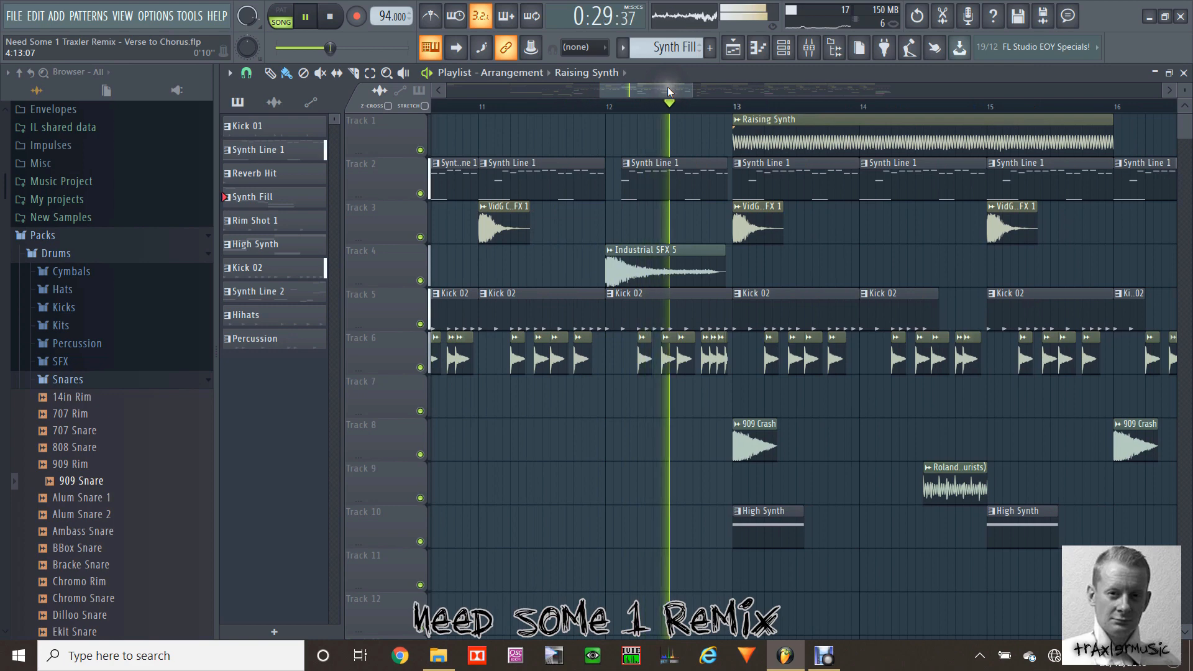
key(space)
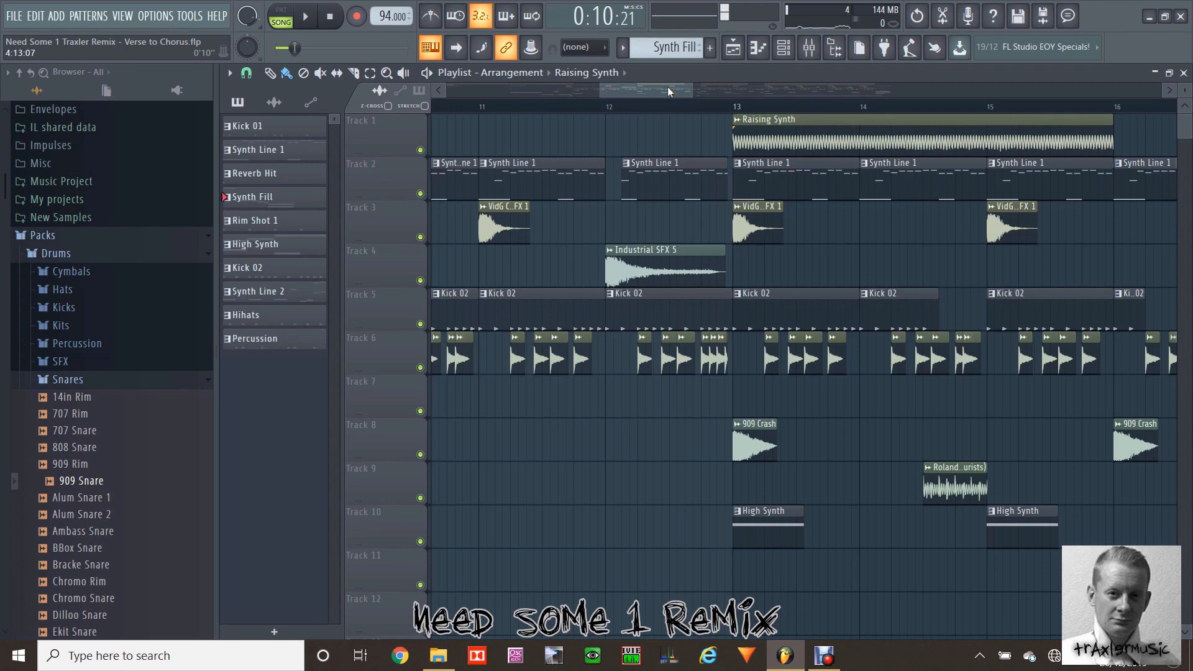
mouse_move(669, 87)
mouse_down()
mouse_move(684, 89)
mouse_move(657, 89)
mouse_up()
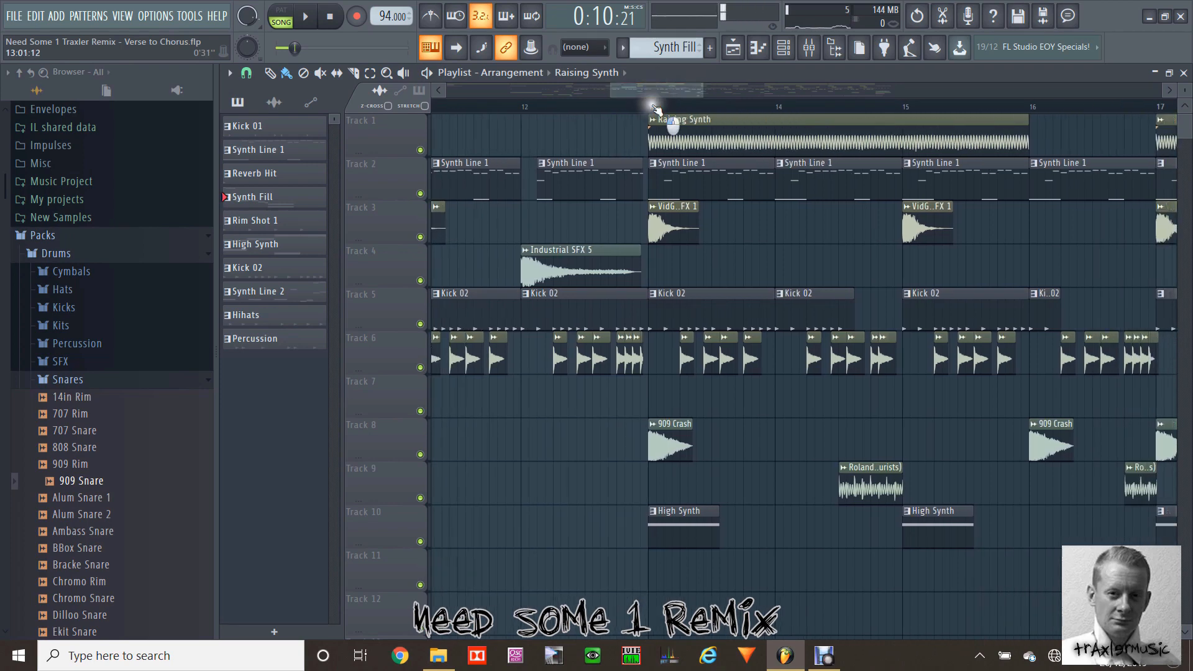
click(650, 104)
click(667, 124)
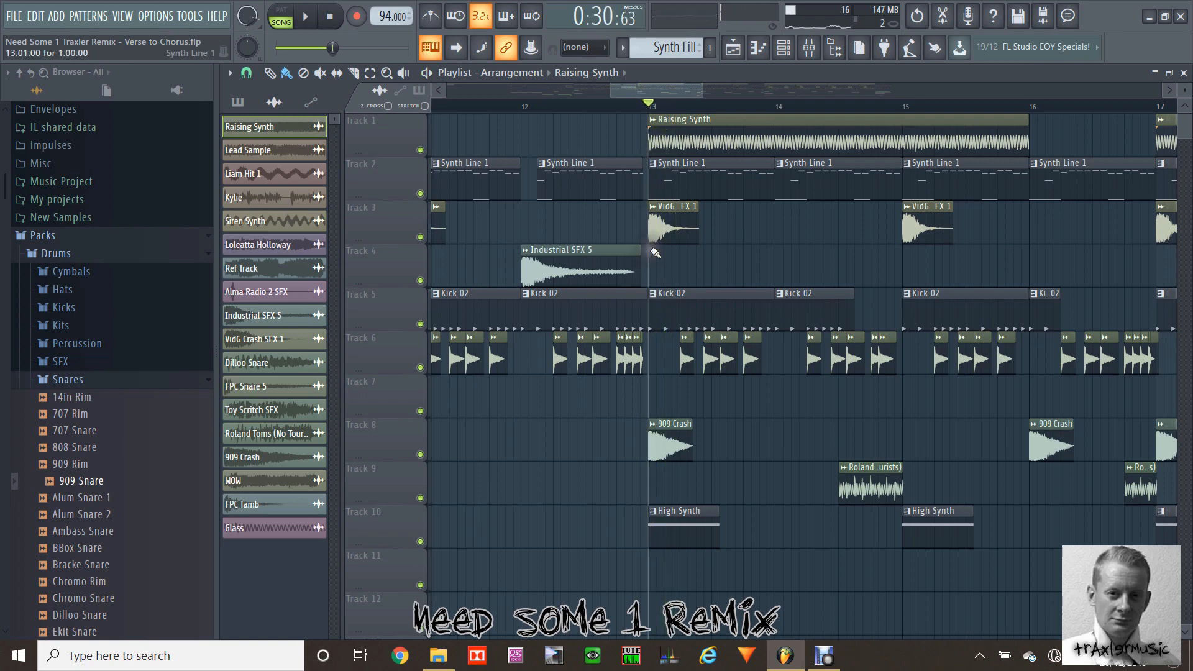
Step: Select the VidG Crash SFX 1 and 909 Crash clips at bar 13 to point out the layered crashes
click(670, 213)
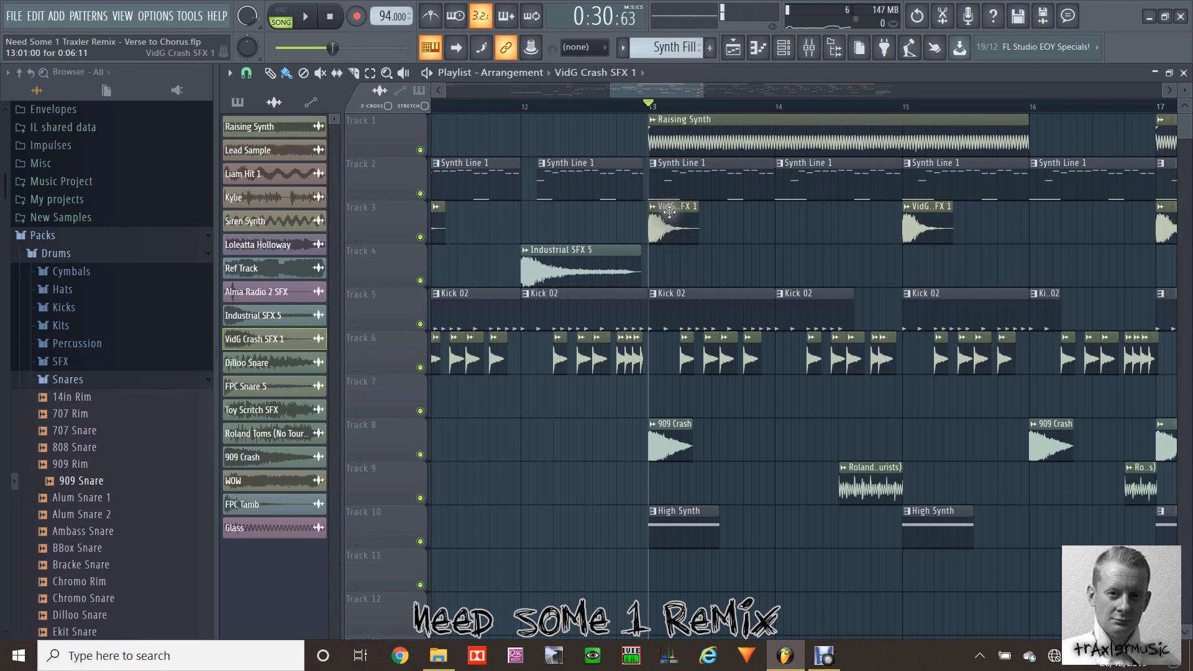
click(664, 434)
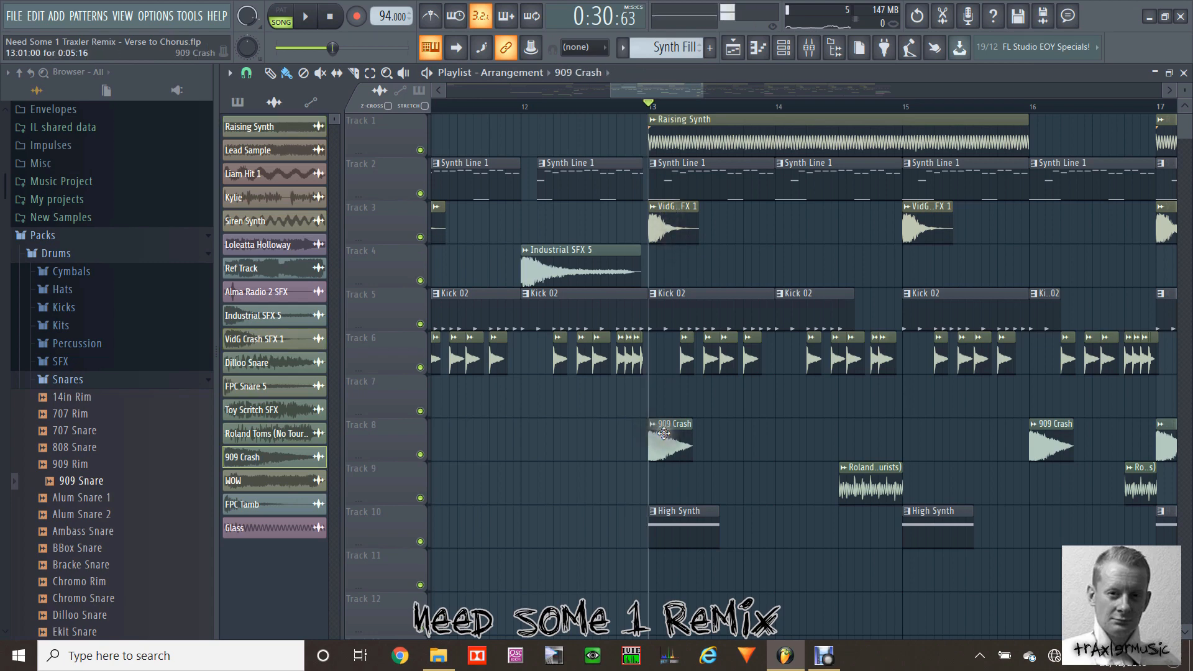
click(688, 220)
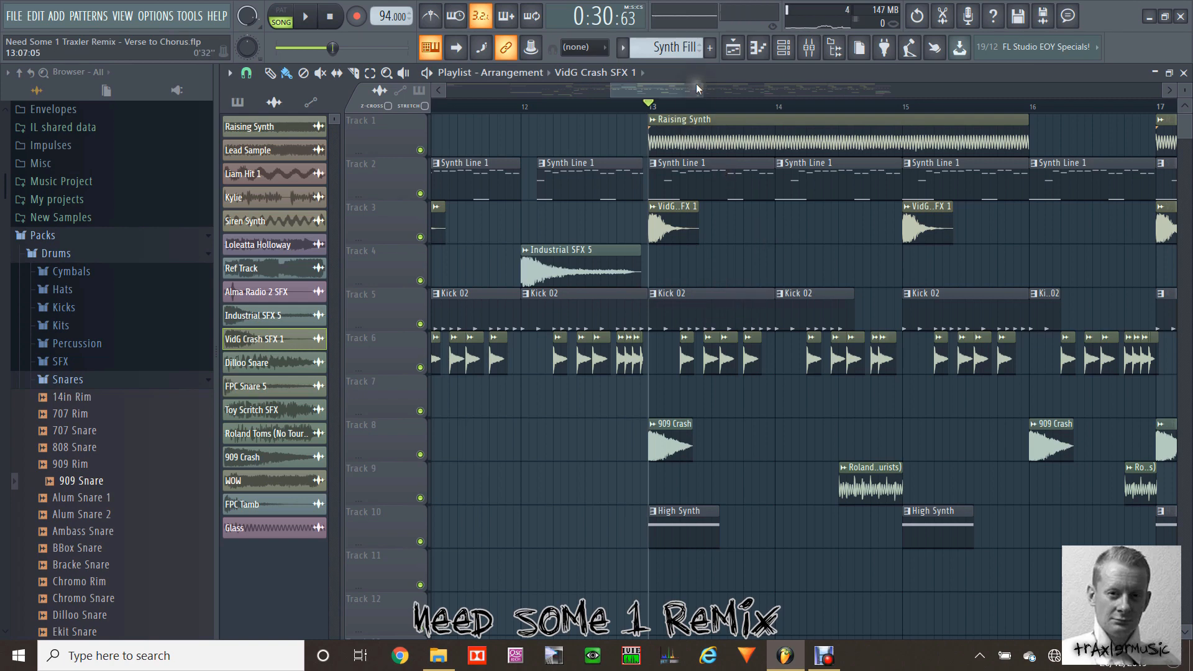
Step: Open the High Synth pattern from bar 13 in the piano roll and play it on its own in pattern mode
drag(696, 84, 647, 89)
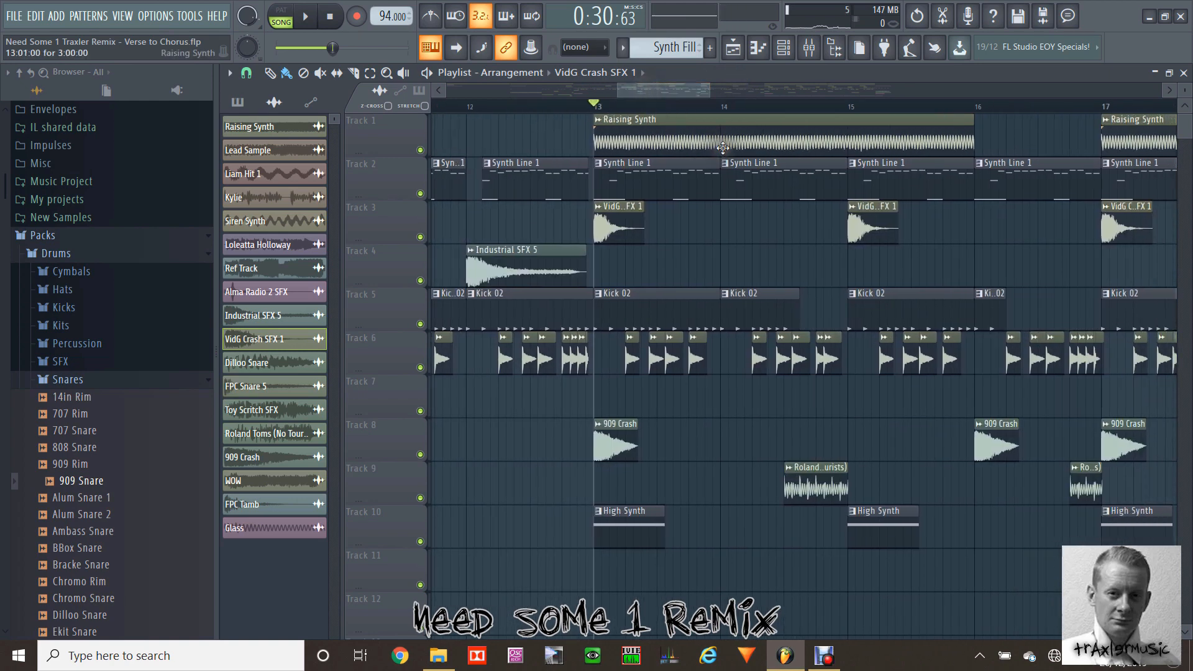
drag(710, 88, 750, 87)
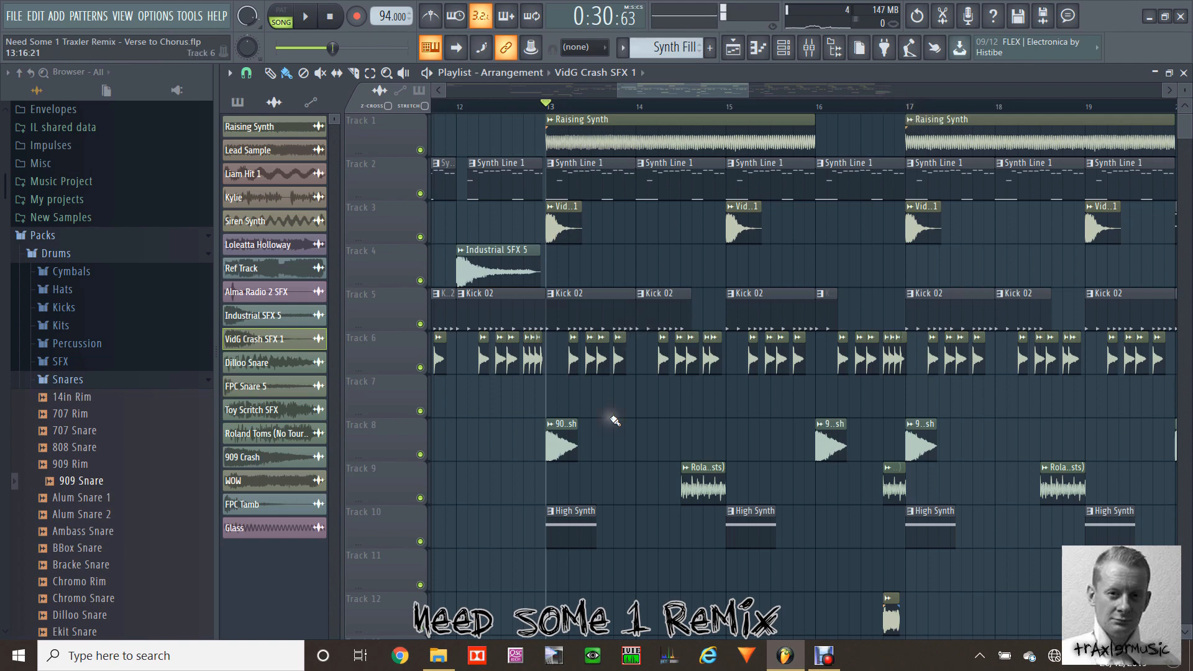
double_click(568, 532)
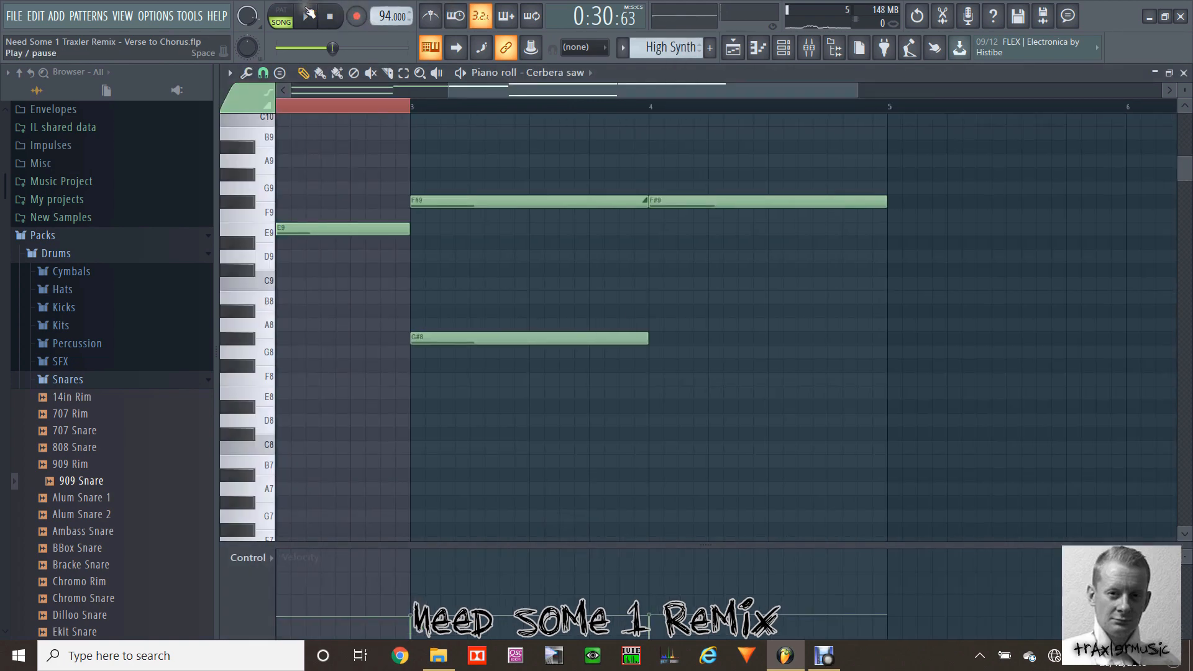
click(288, 12)
key(space)
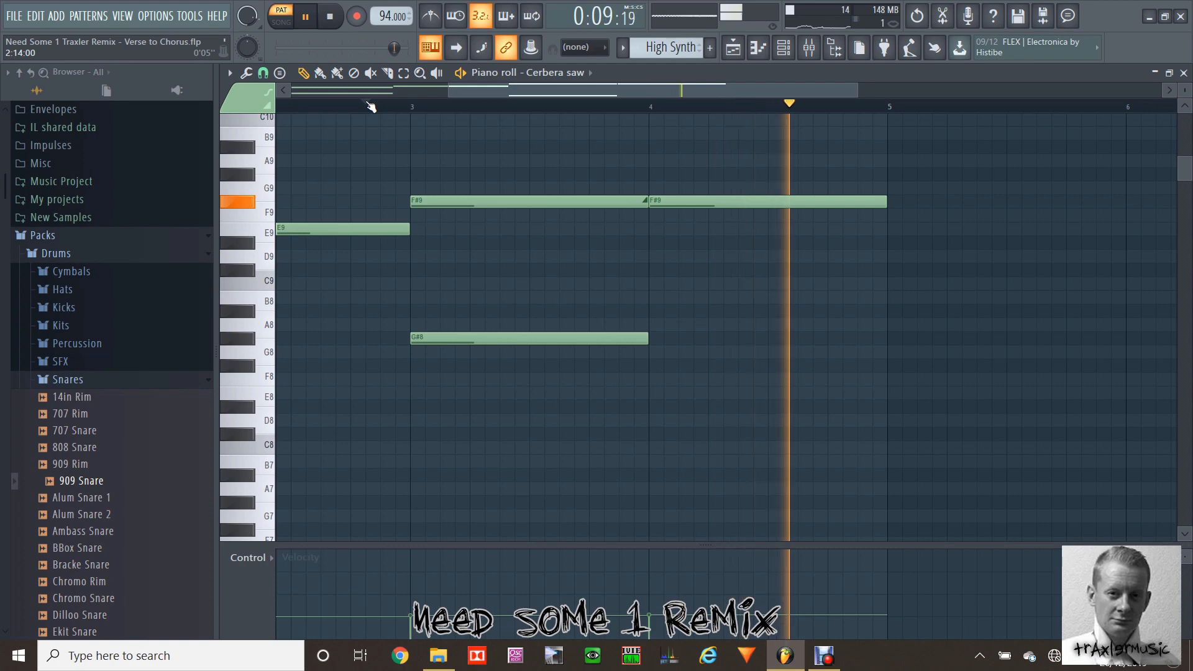
key(space)
drag(491, 89, 400, 87)
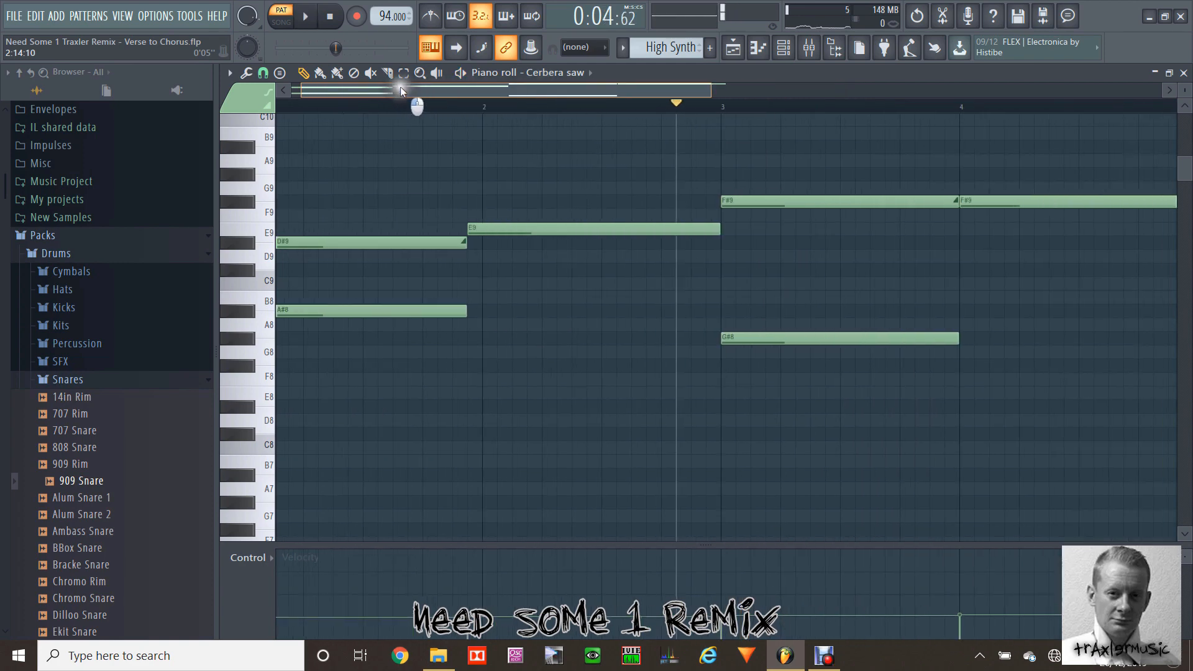
Step: Return to the playlist and play the whole song from bar 13 to hear the High Synth in context
click(733, 48)
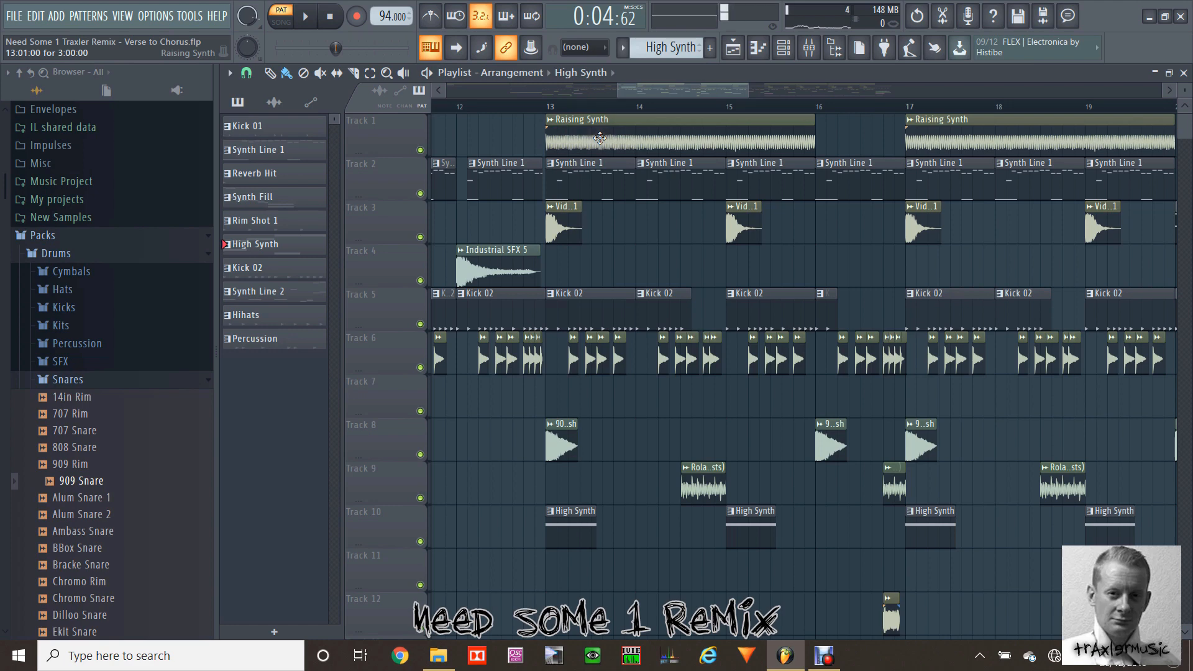
click(547, 104)
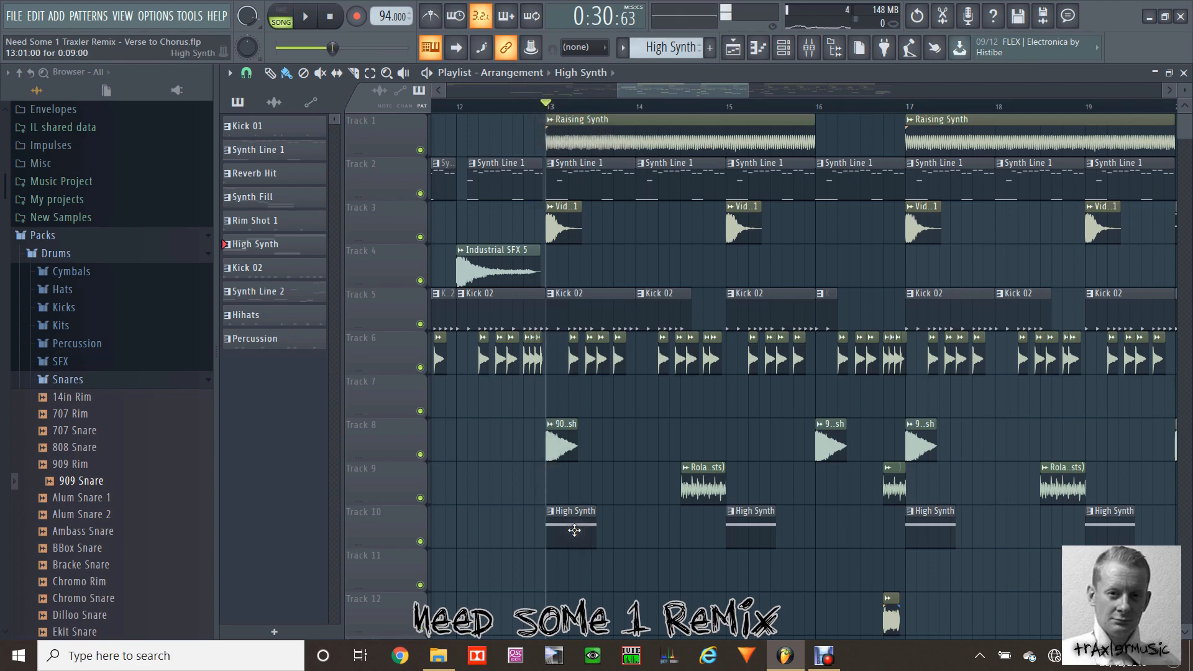
key(space)
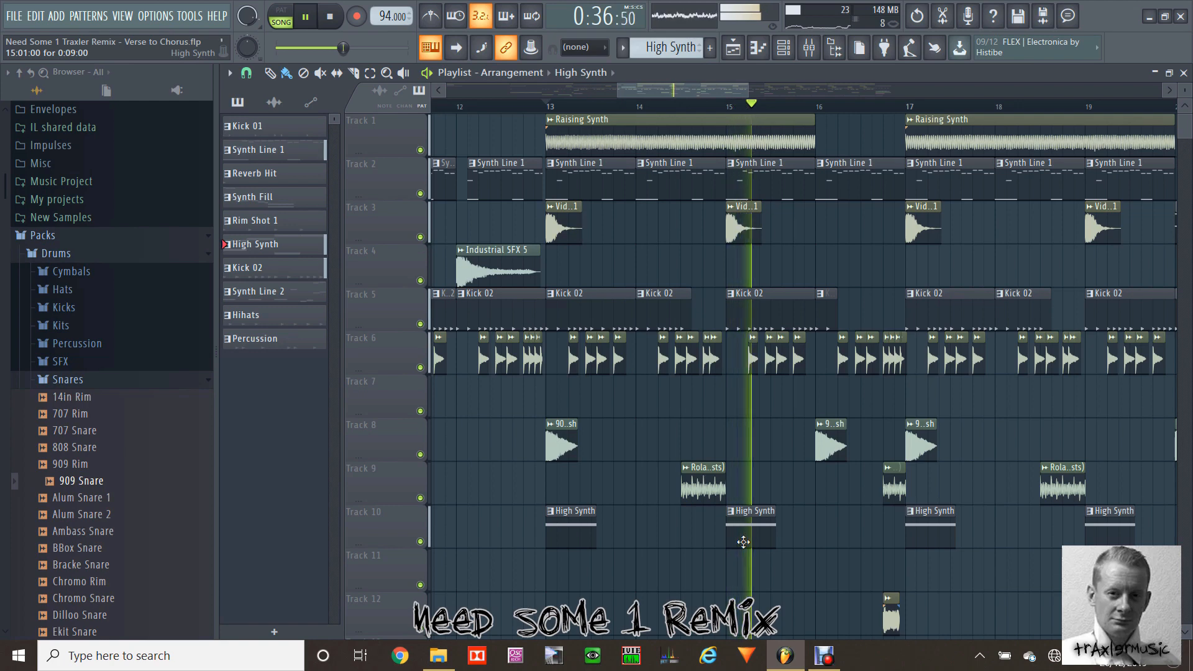
key(space)
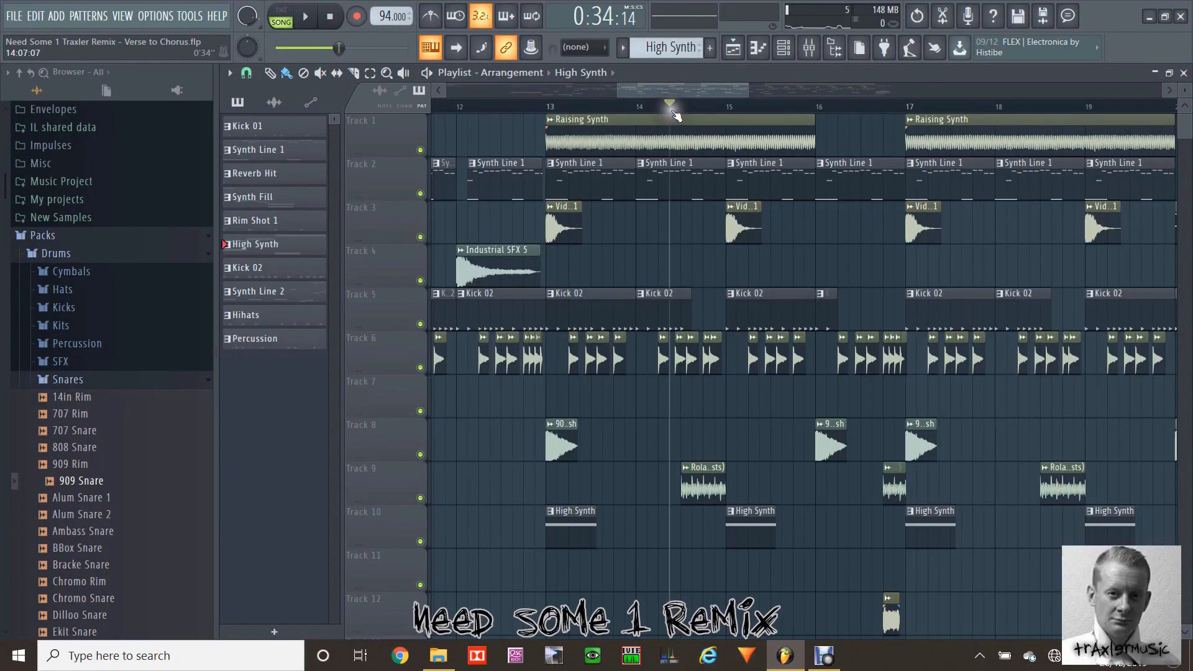
Step: Play the song from mid bar 14 and from late bar 16 to hear the Roland Toms fills
key(space)
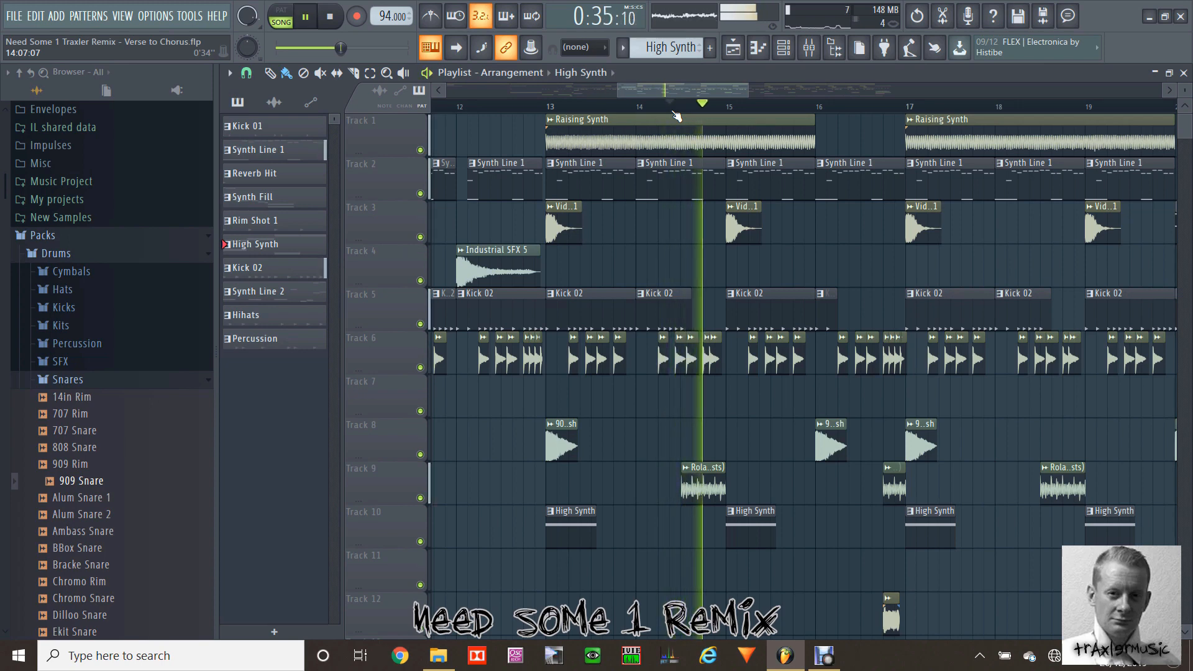
key(space)
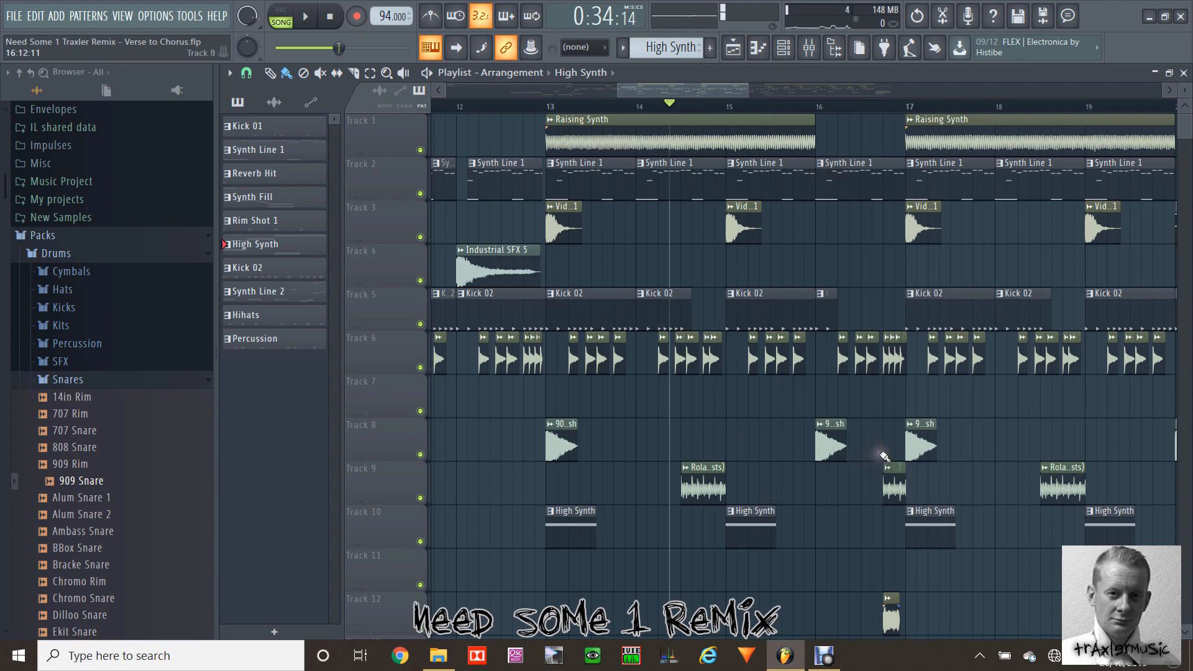
click(879, 112)
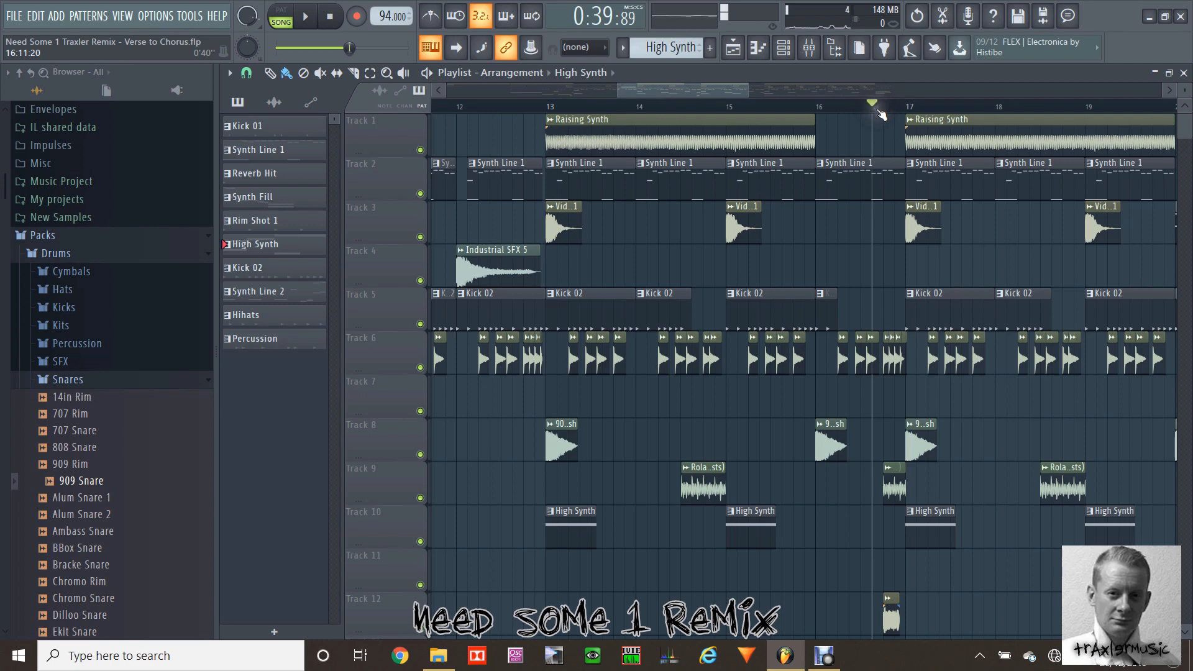
key(space)
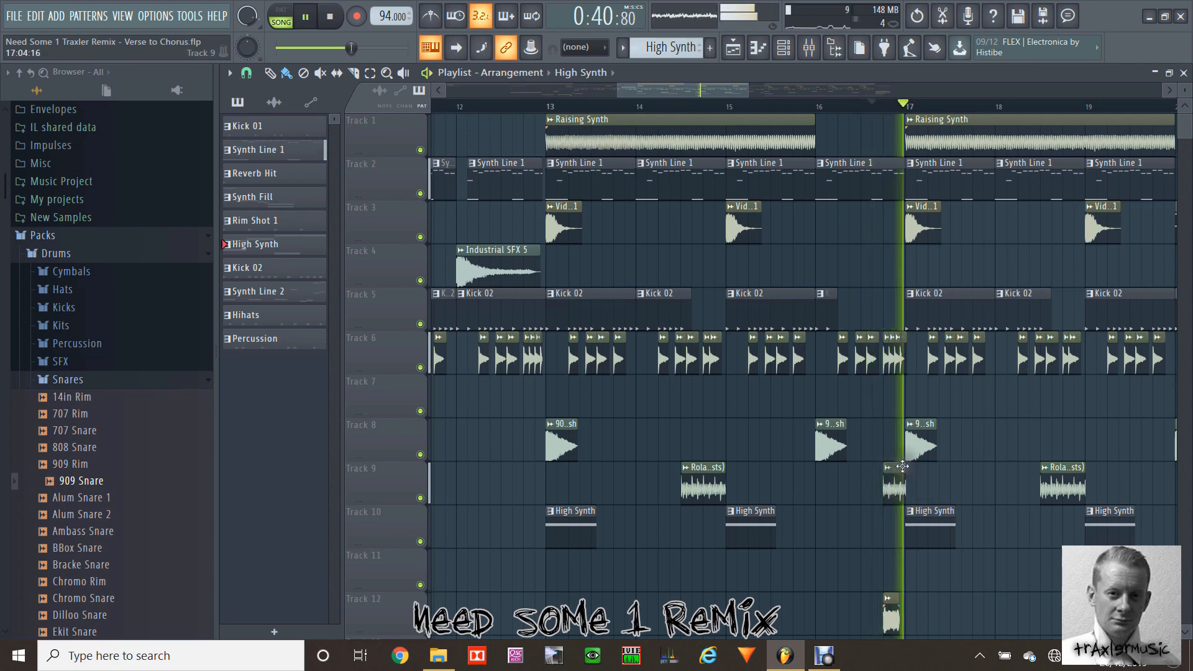
key(space)
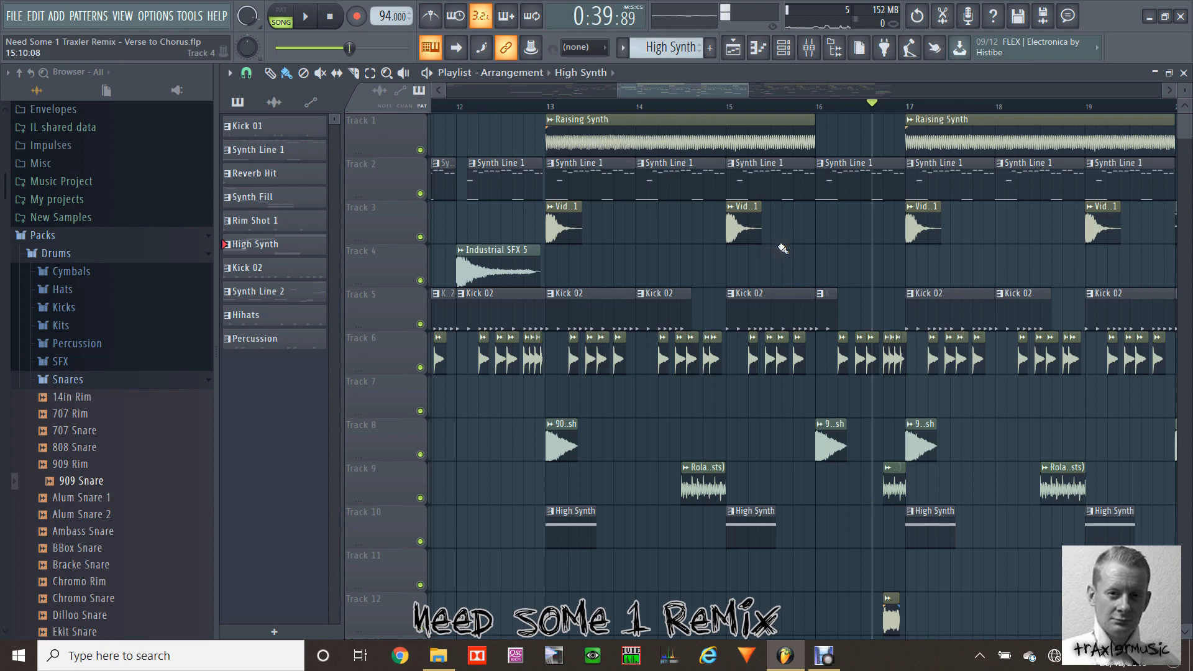
Step: Open the Synth Fill pattern from bar 20 in the piano roll, play it in pattern mode and examine its notes up close
drag(692, 89, 729, 90)
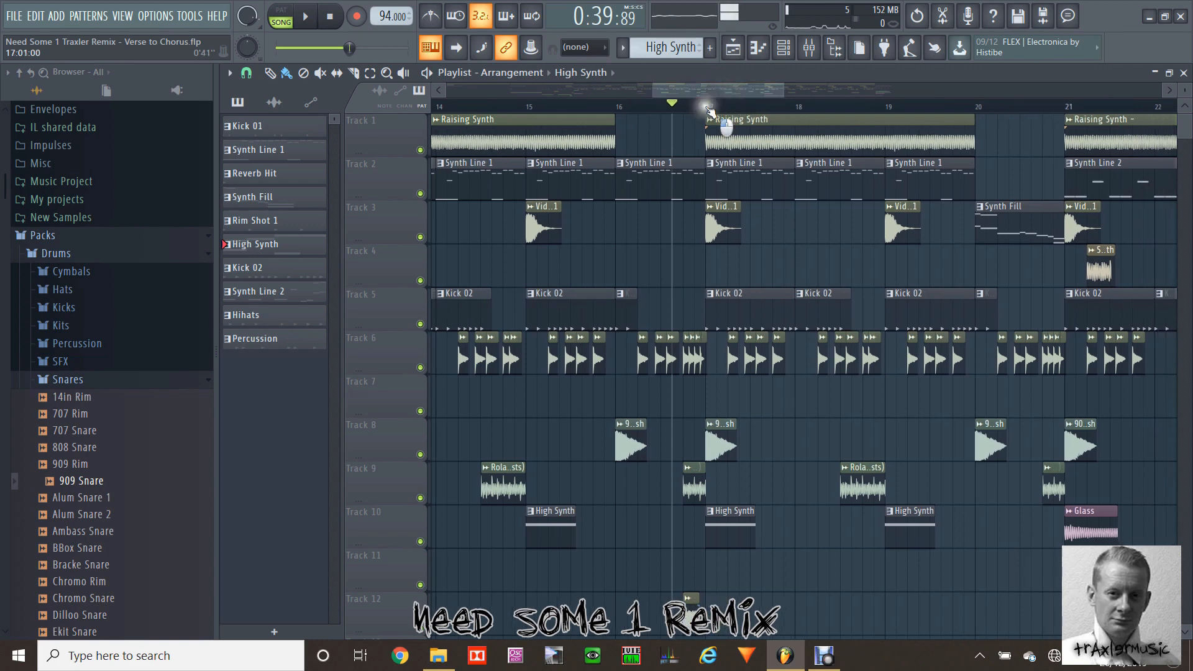
click(707, 107)
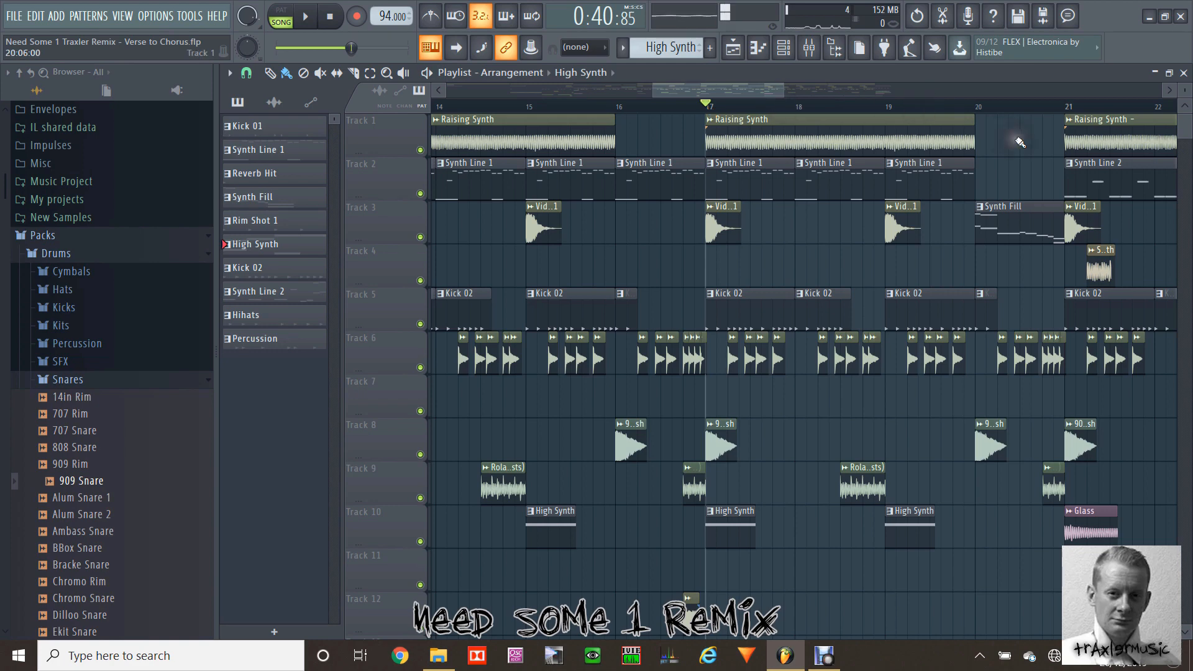
double_click(996, 225)
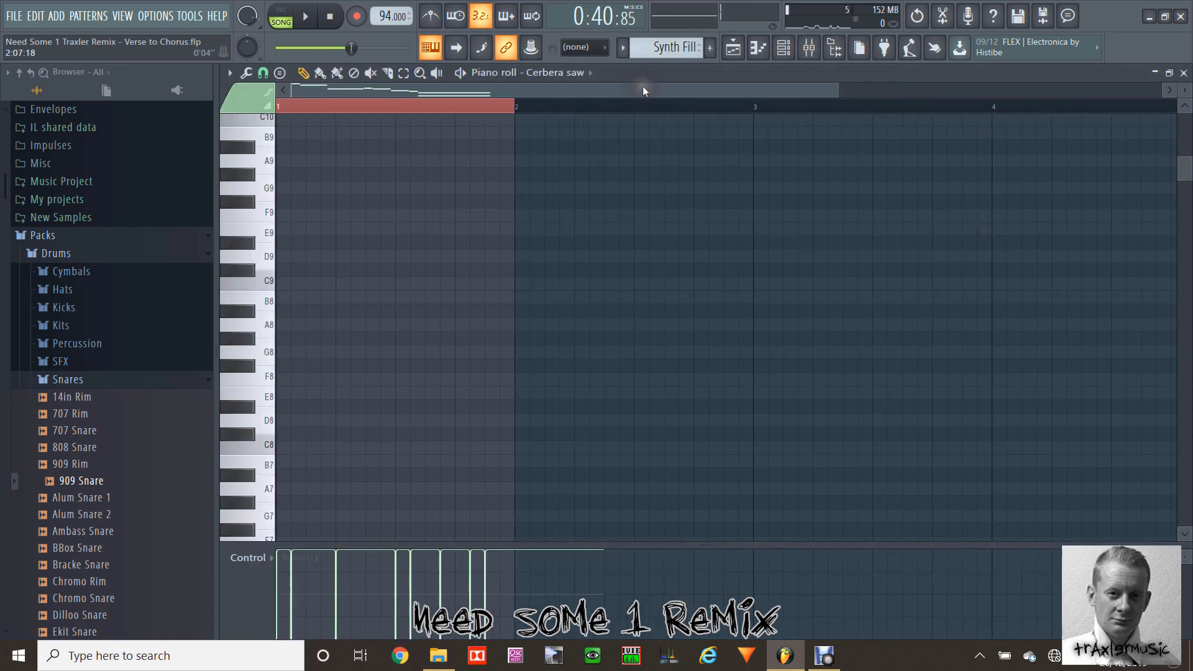
click(281, 17)
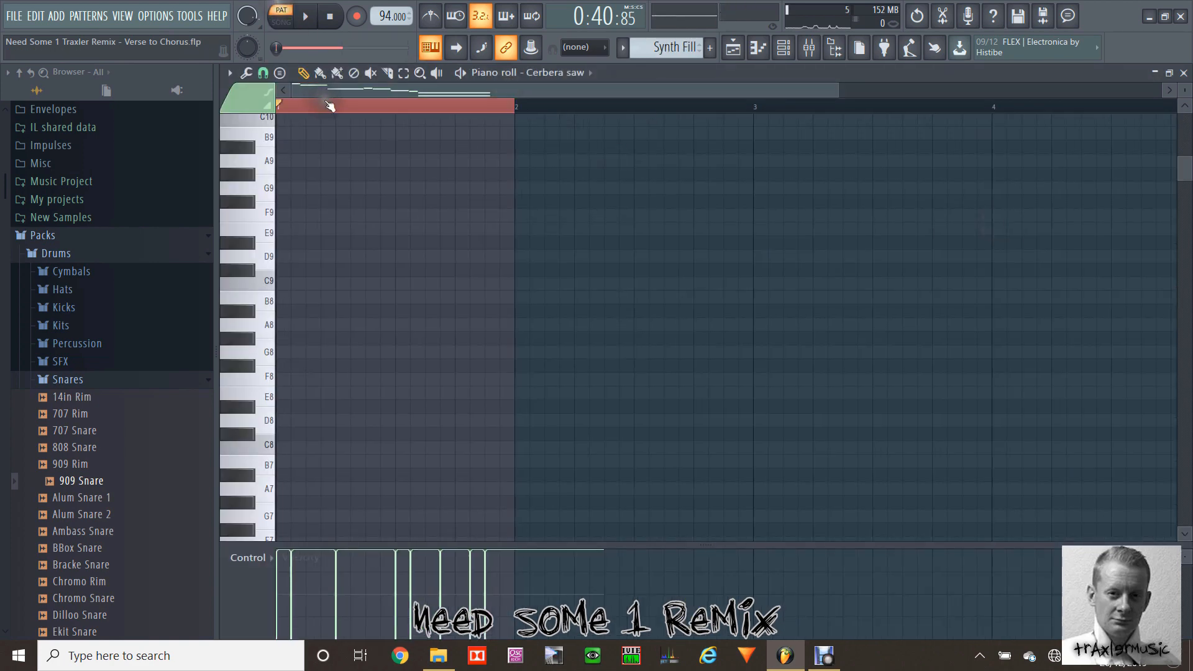
key(space)
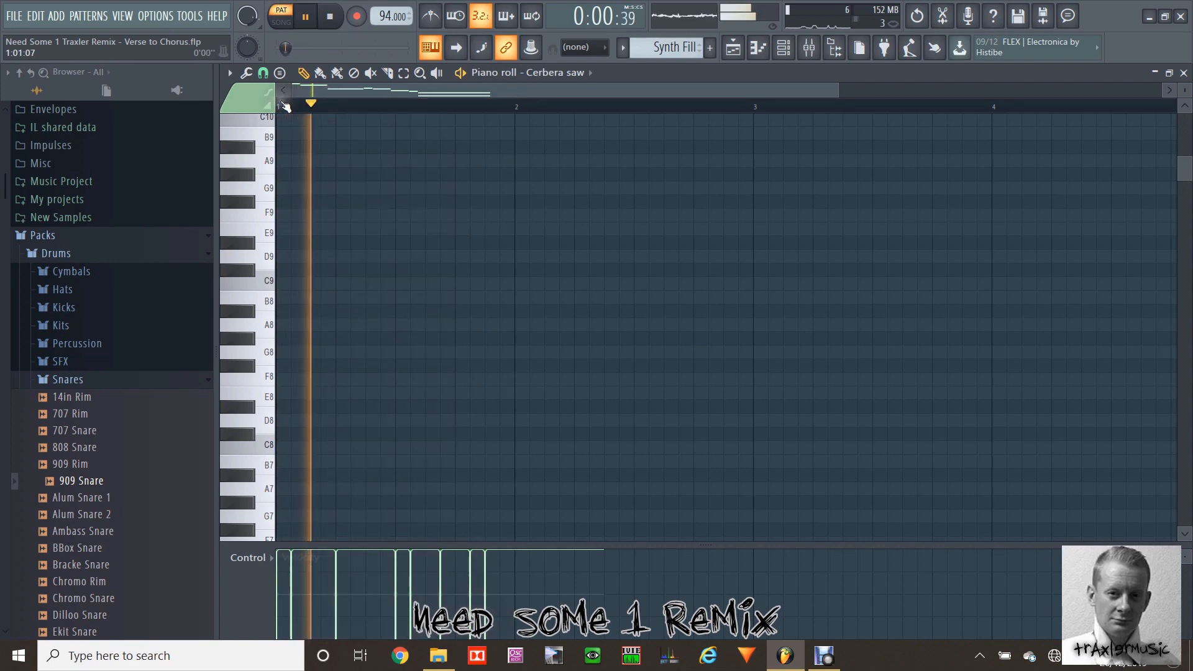
scroll(402, 245, up, 4)
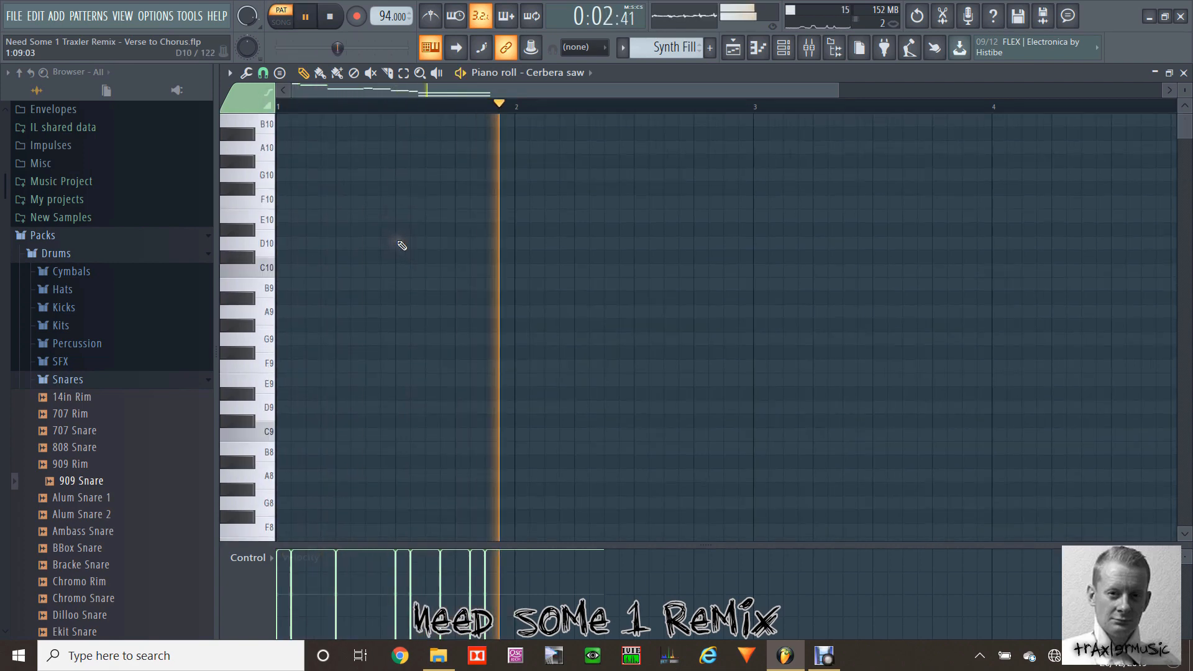
scroll(402, 245, down, 15)
key(space)
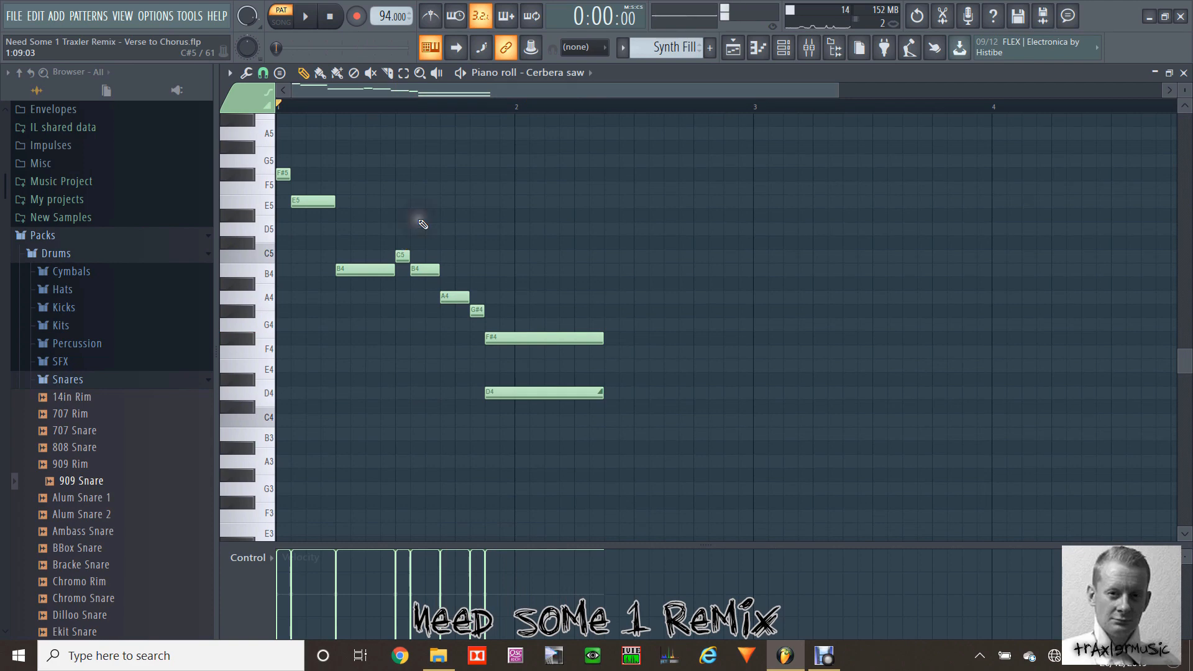
drag(833, 94, 507, 103)
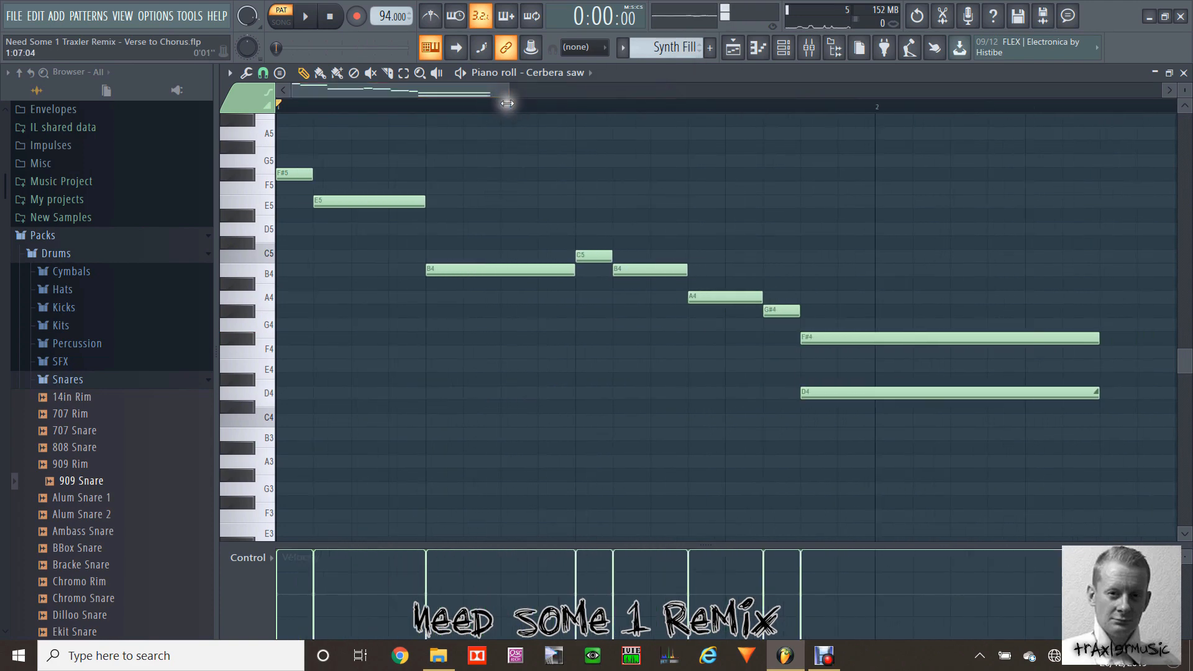
Step: Return to the playlist and play the song from bar 17 through the Synth Fill at bar 20
click(736, 50)
drag(673, 92, 678, 65)
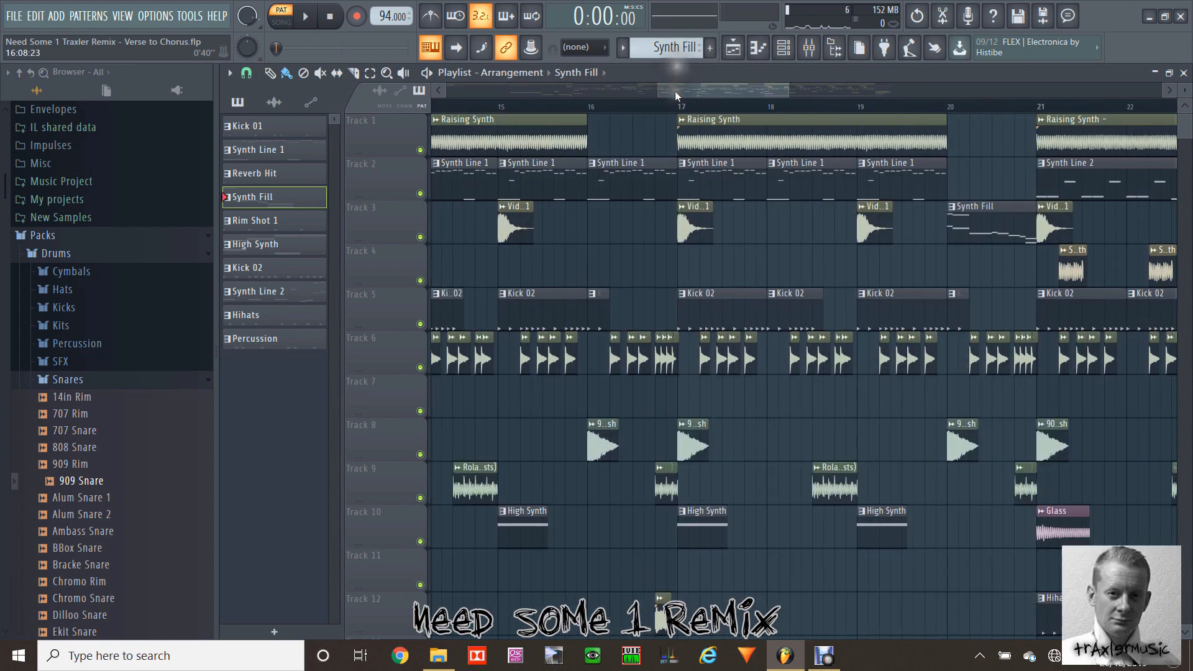
click(681, 106)
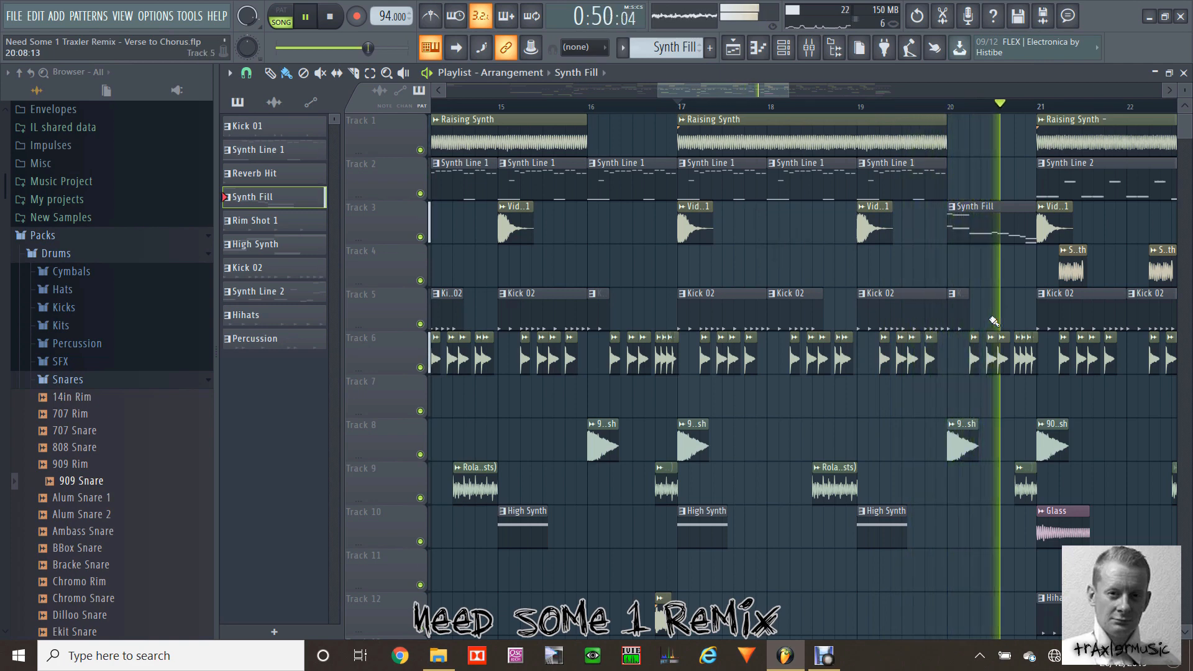
key(space)
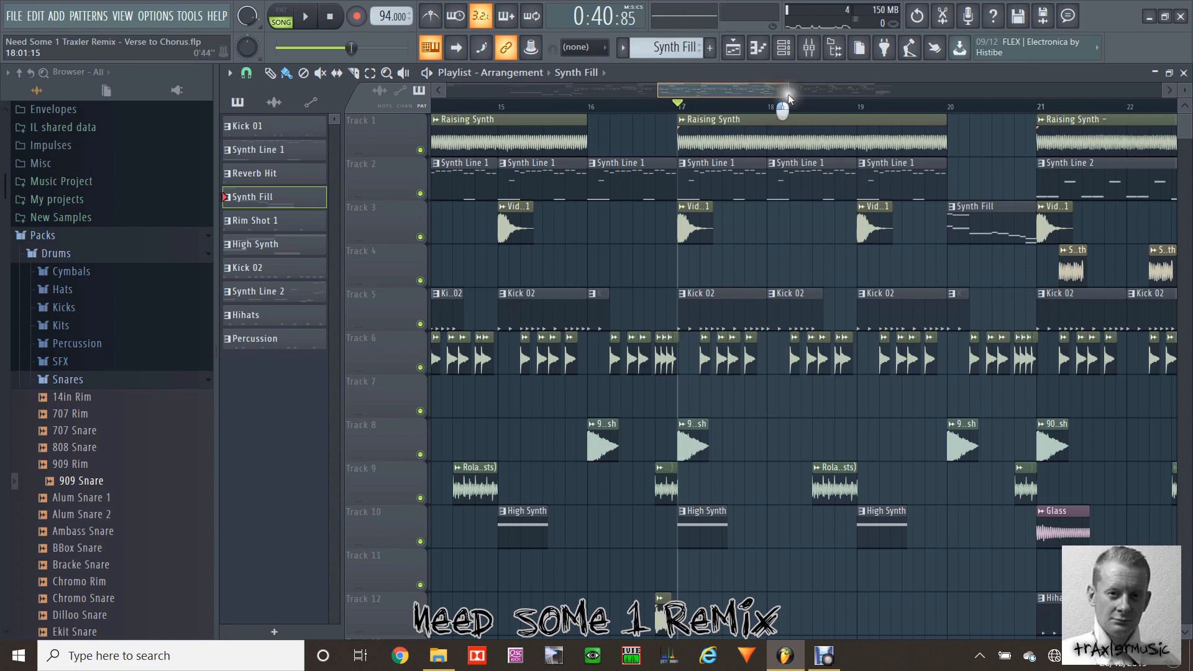
Step: Open the Hihats pattern from bar 21 on Track 12 in the piano roll and play it in pattern mode
drag(789, 95, 835, 96)
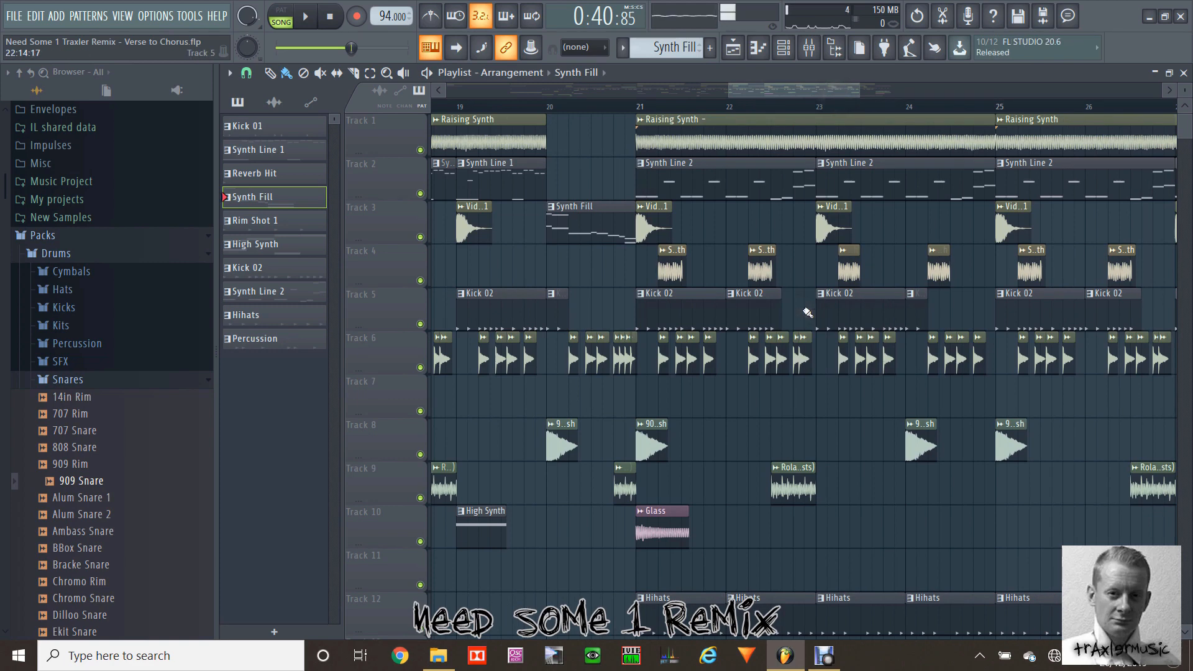
double_click(699, 600)
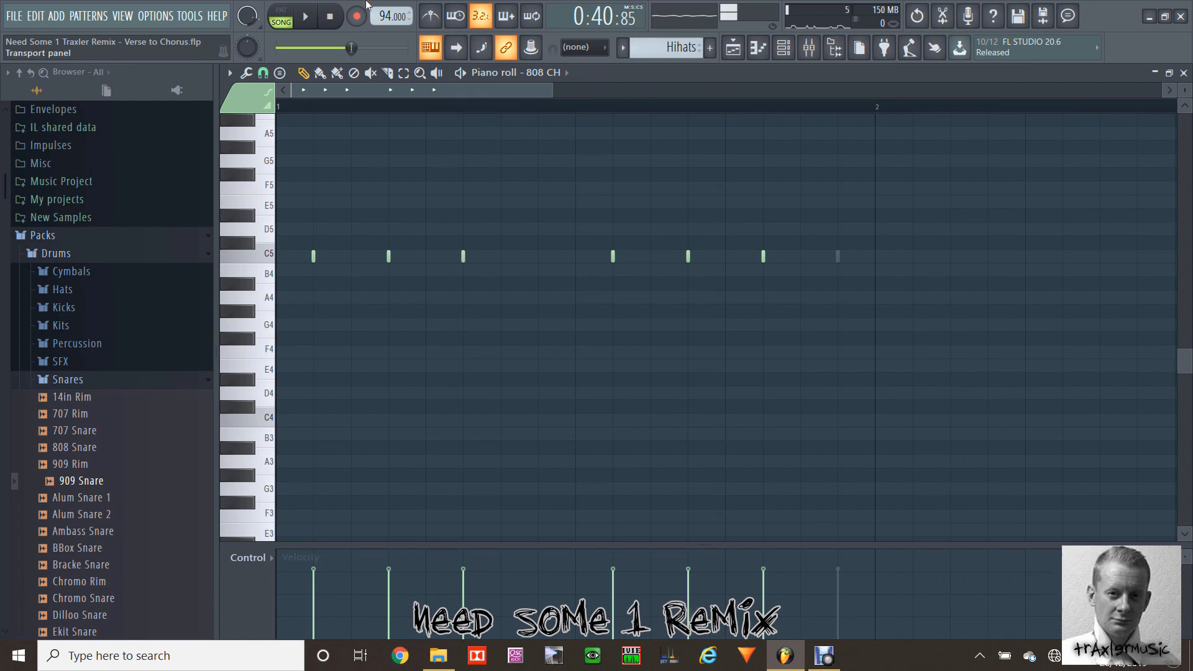
click(288, 9)
key(space)
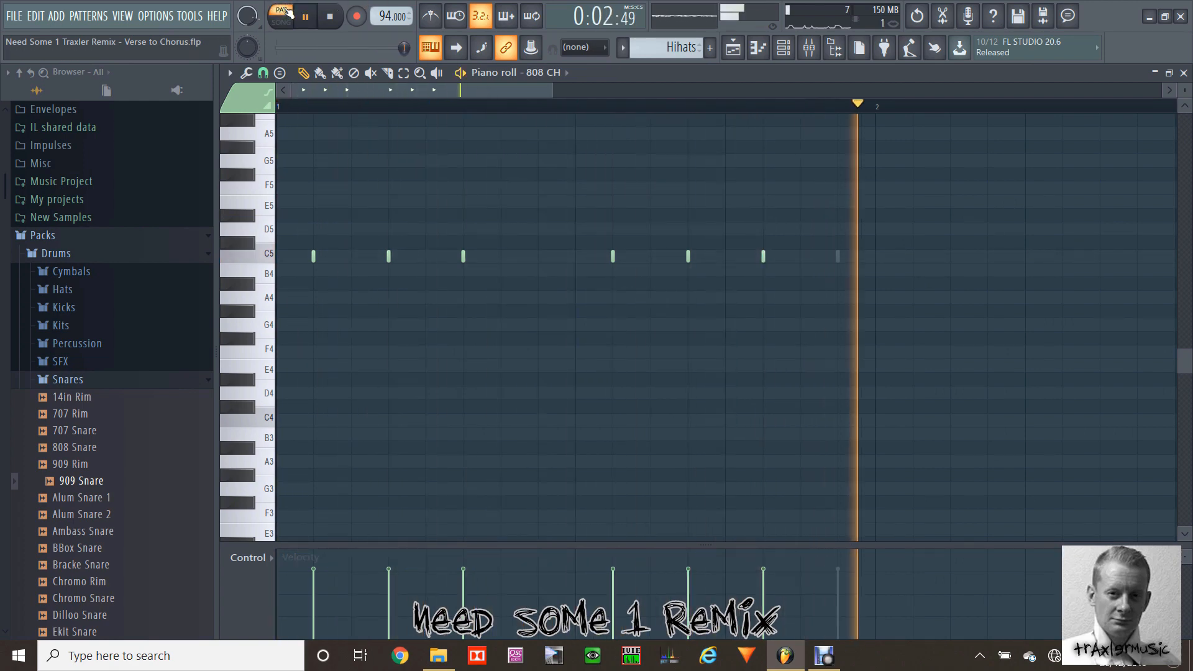
Step: Stop the Hihats pattern, return to the playlist in song mode and set the song position to bar 21
click(288, 9)
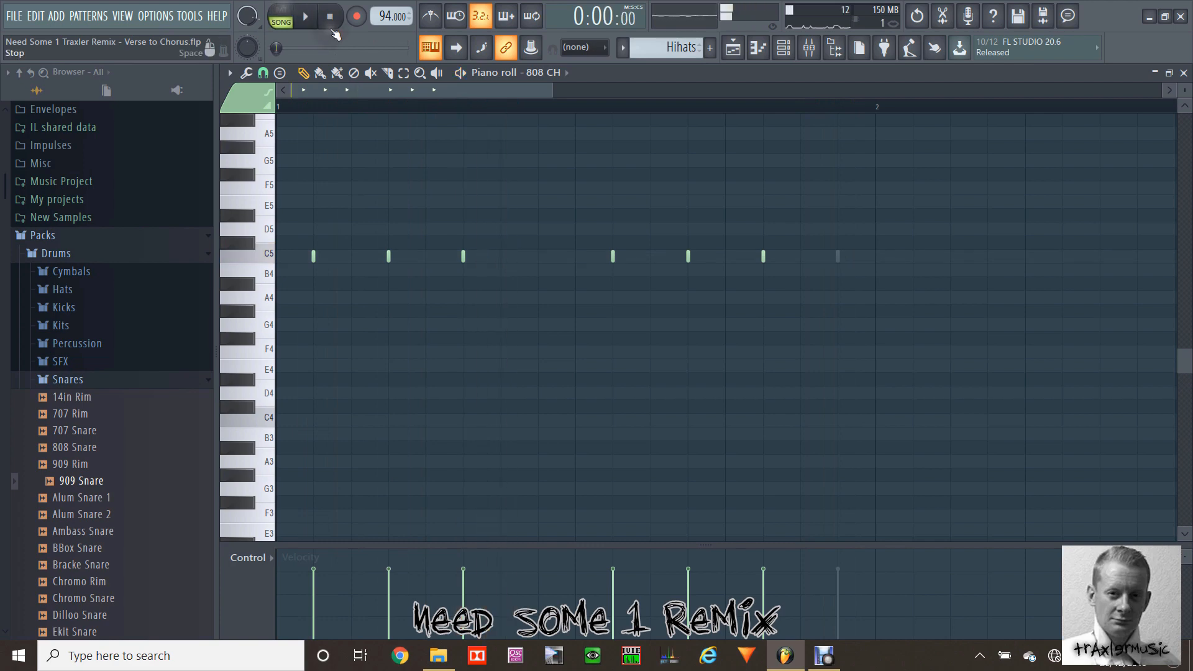
click(732, 49)
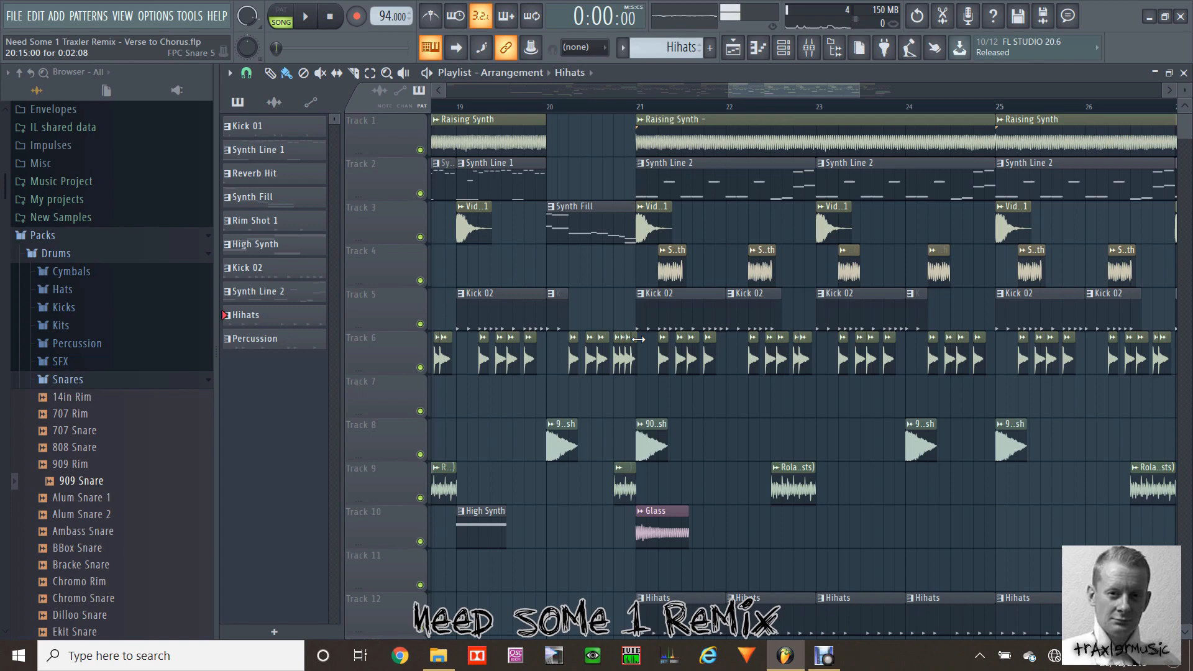
click(642, 110)
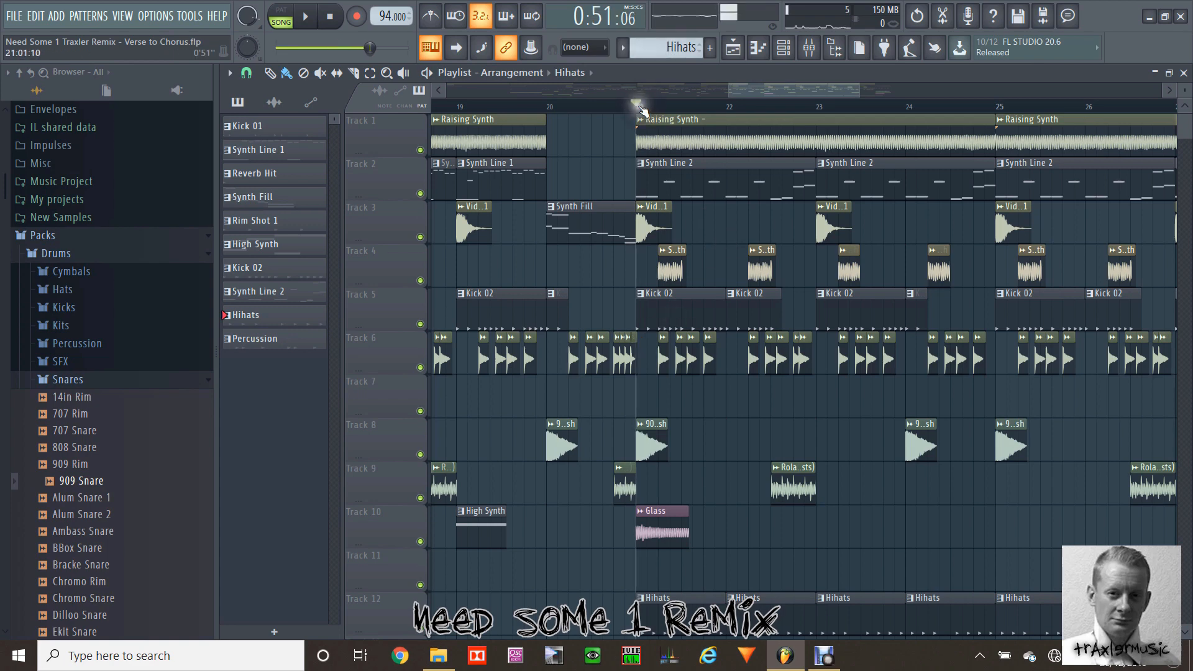
Step: Open the Synth Line 2 pattern from bar 21 in the piano roll and play it in pattern mode
double_click(682, 181)
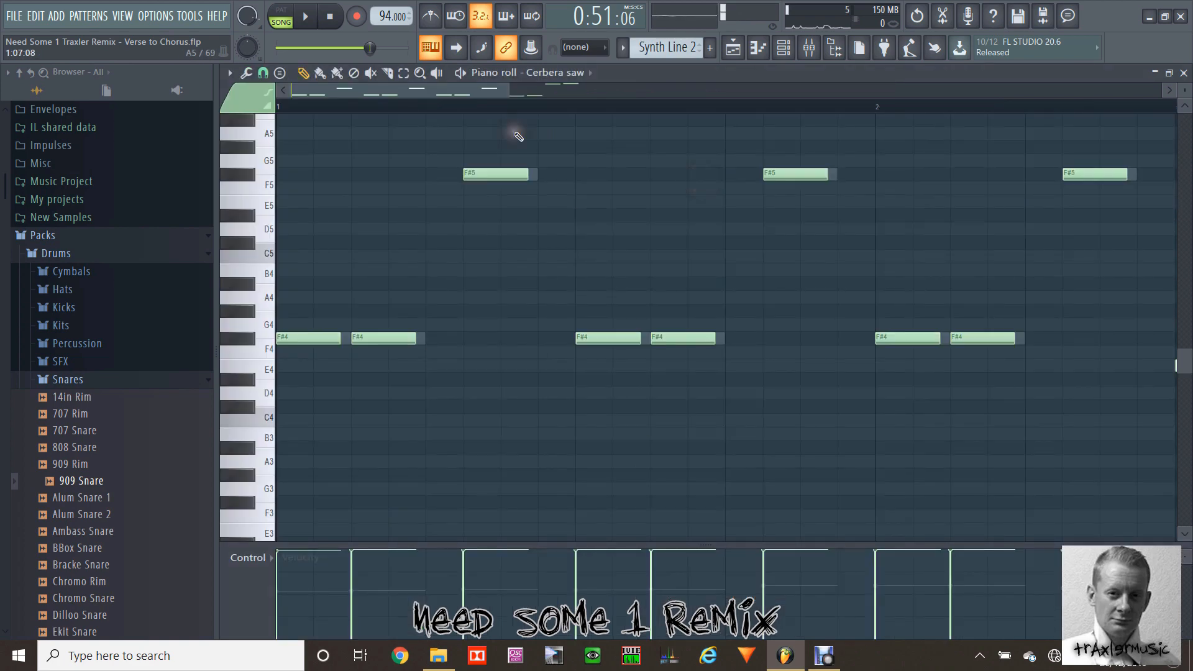
drag(510, 88, 608, 91)
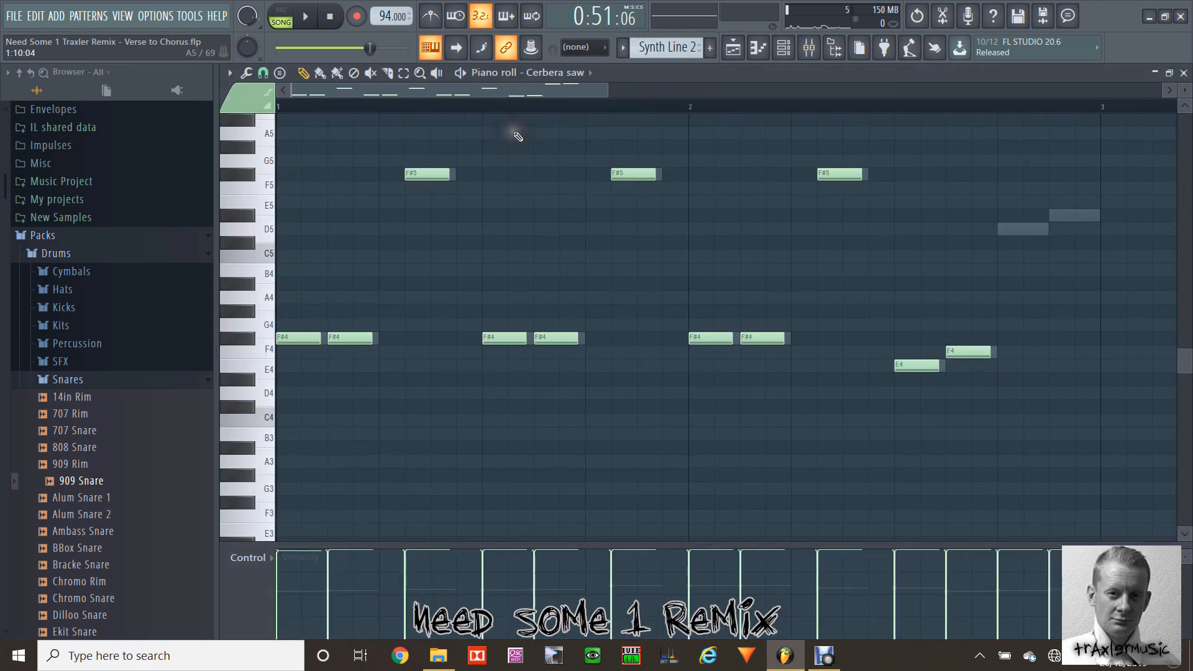
click(281, 15)
key(space)
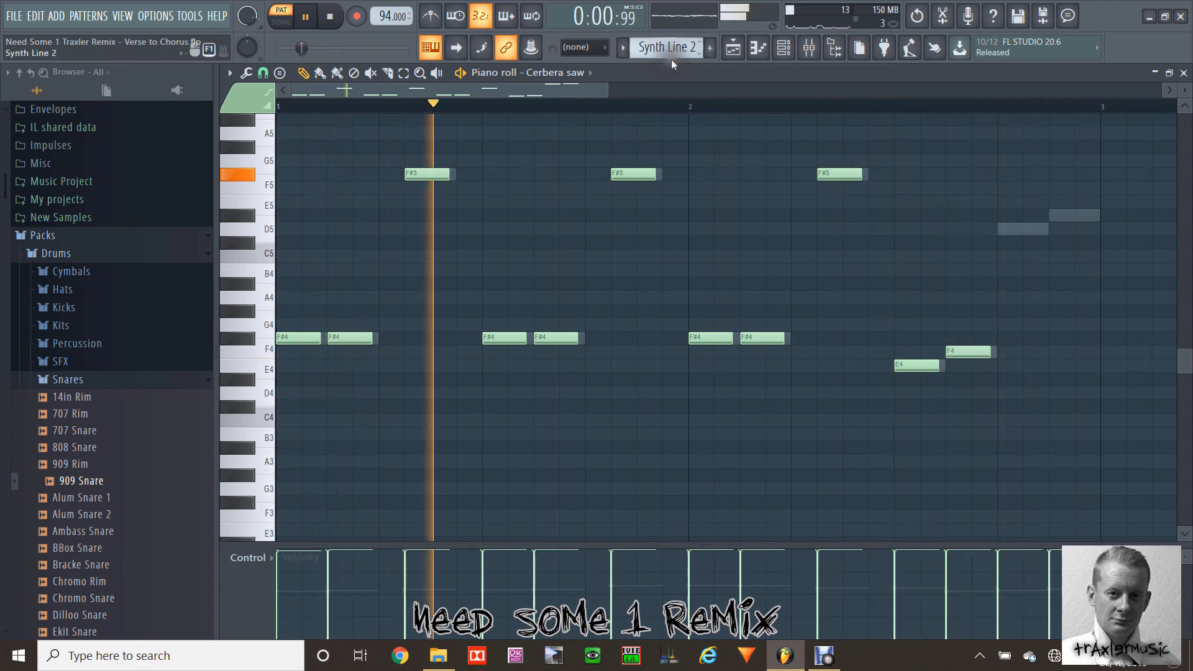
key(space)
Step: Open the channel rack and audition the Cerbera saw and Cerbera saw #2 channels with a test note
click(783, 47)
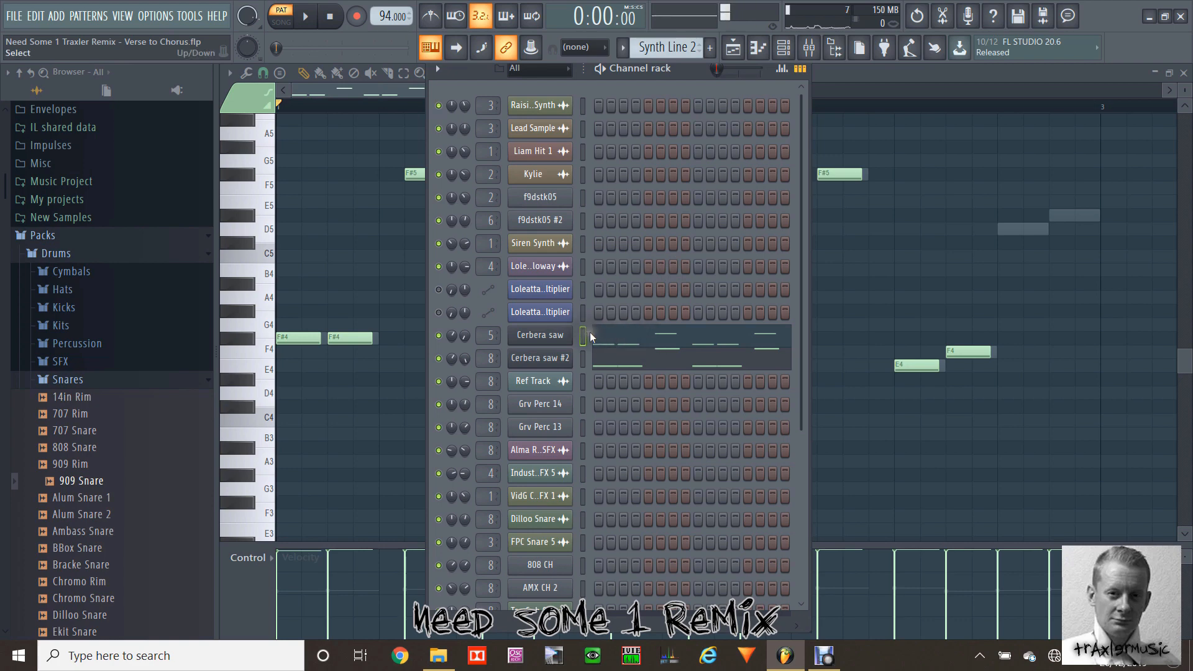
key(z)
key(z)
click(585, 358)
key(z)
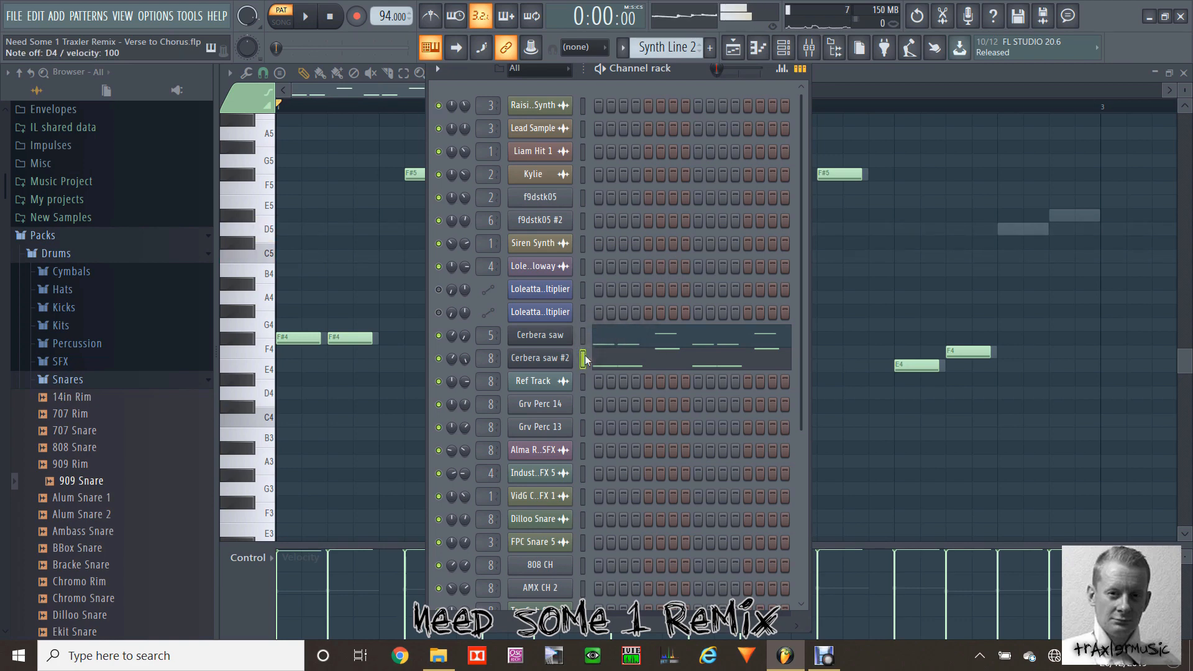
Step: Examine the Cerbera saw #2 notes of Synth Line 2 in the piano roll, deleting the stray F4 note near the end of bar 1
click(615, 363)
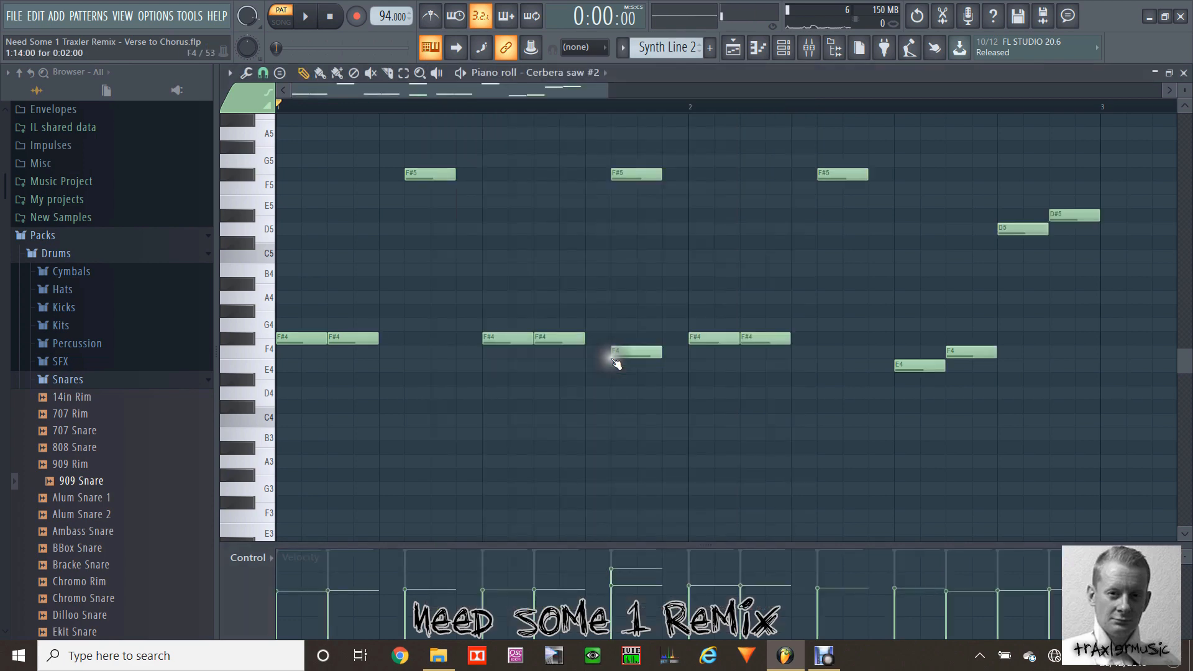
right_click(625, 356)
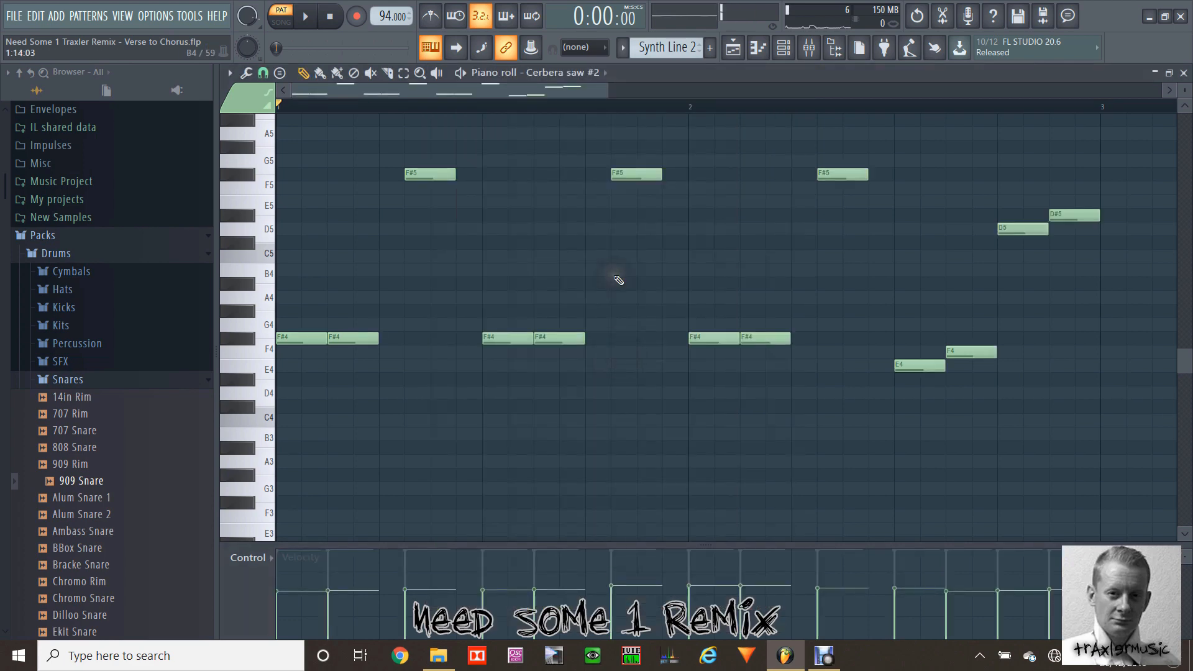
click(734, 46)
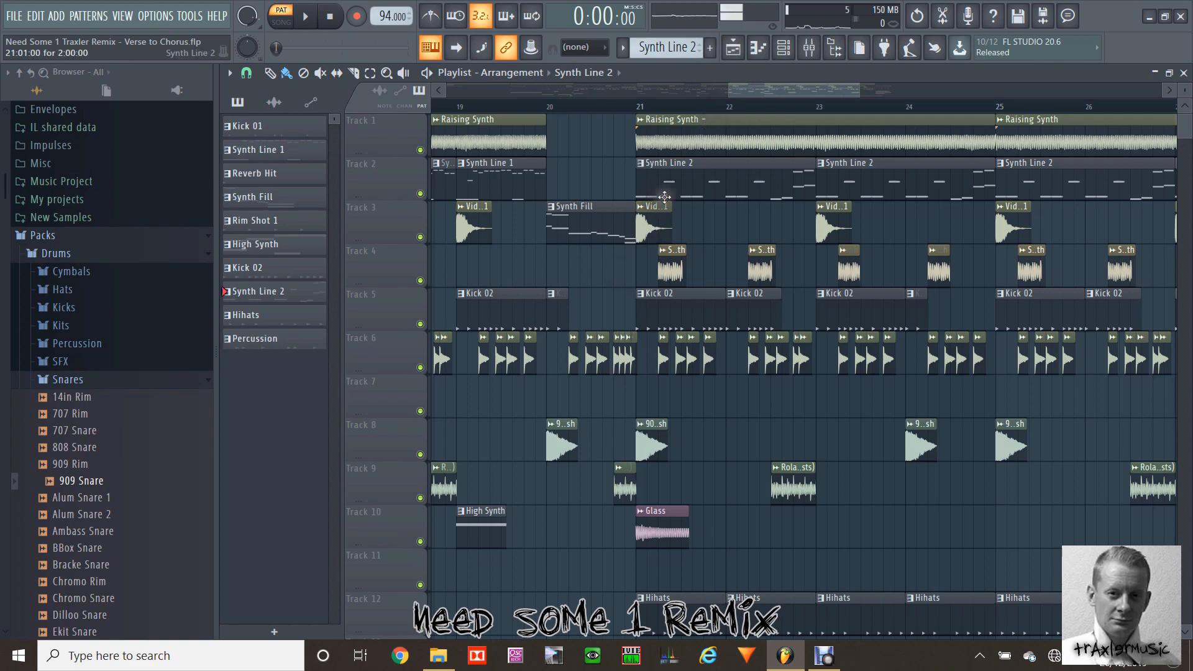
Step: Play the song in song mode from bar 21 to hear Synth Line 2 in the arrangement
click(639, 106)
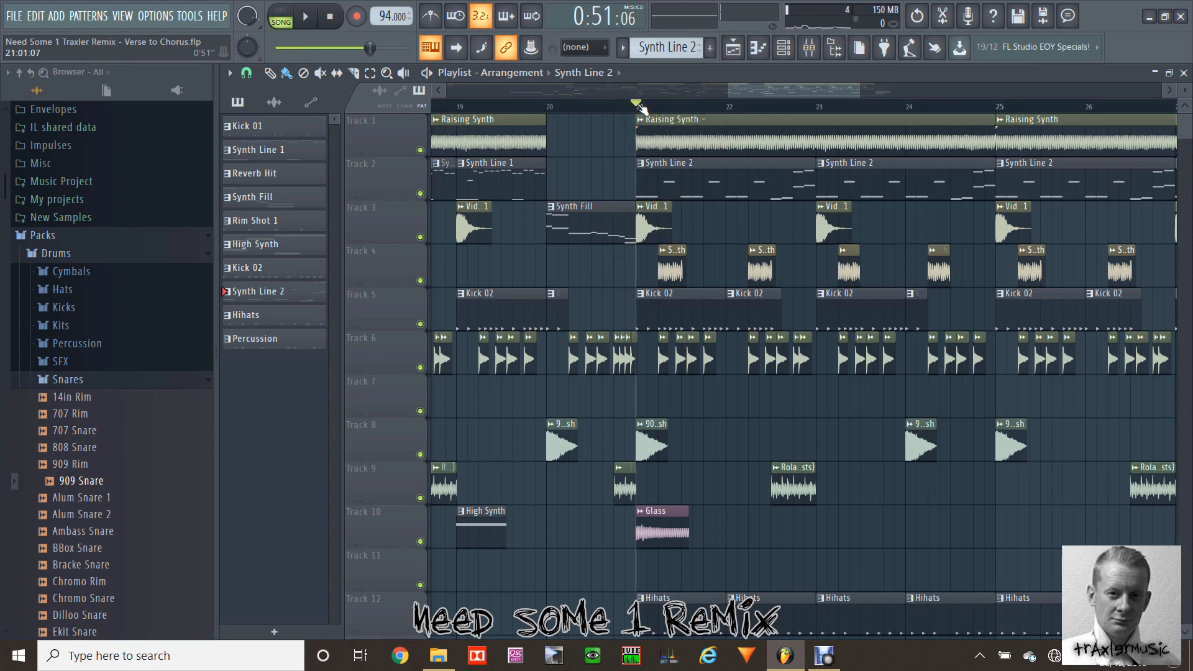
key(space)
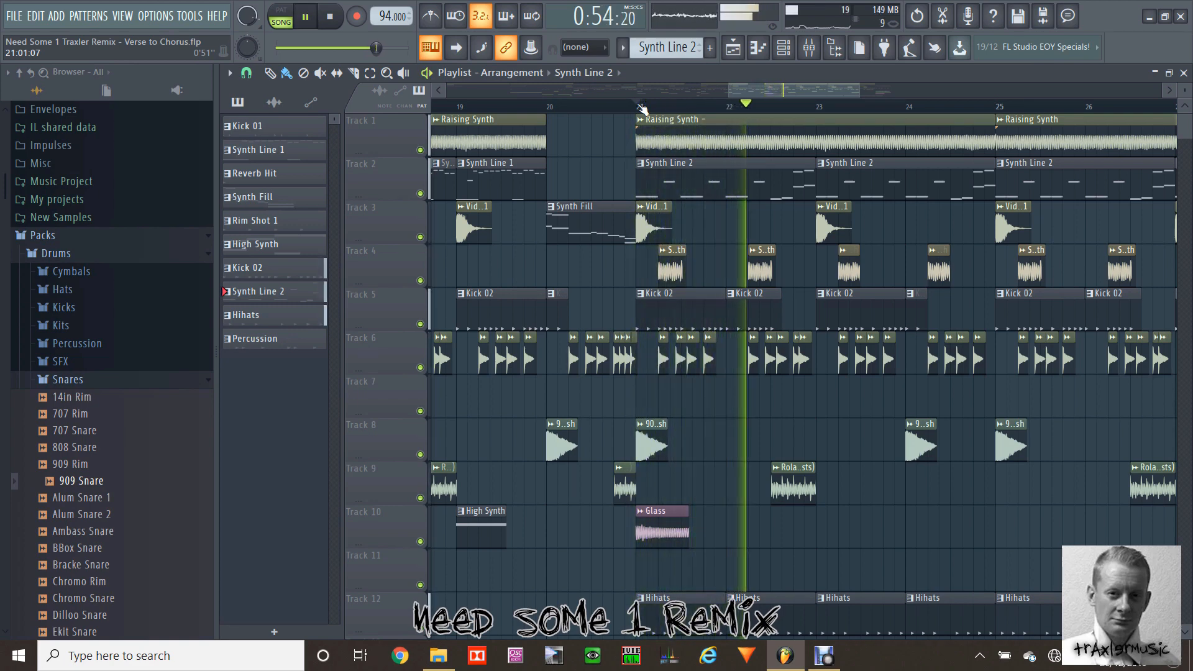
key(space)
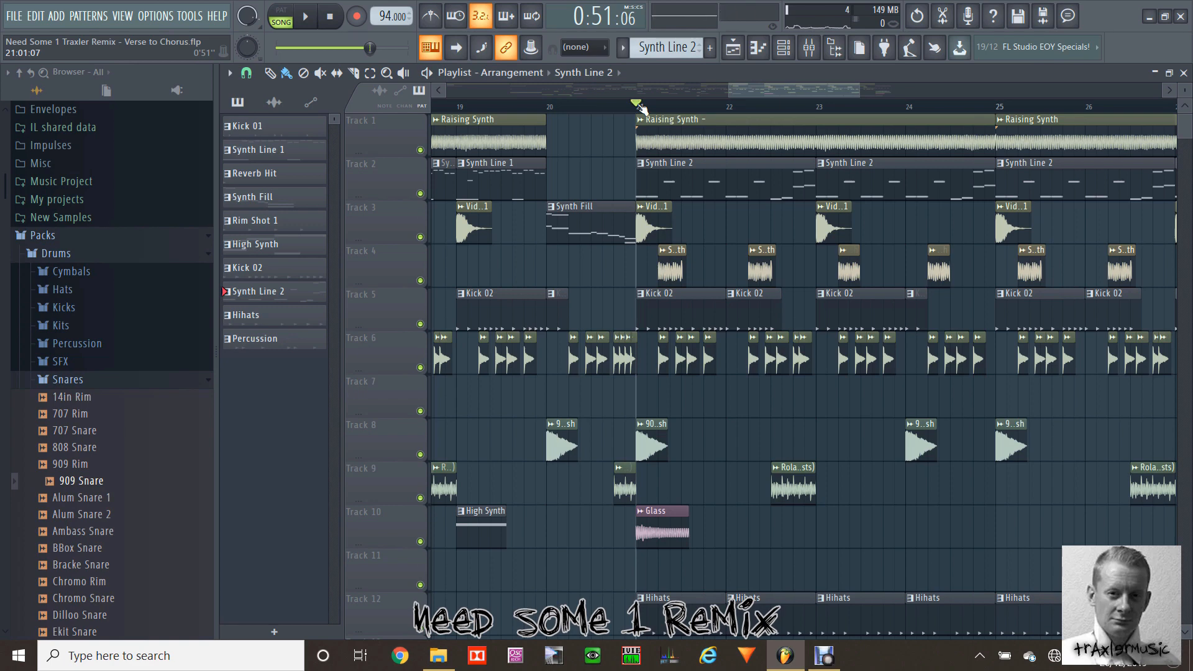
Step: Audition the Siren Synth sample from Track 4 and play the song from bar 21 through bar 27
double_click(671, 256)
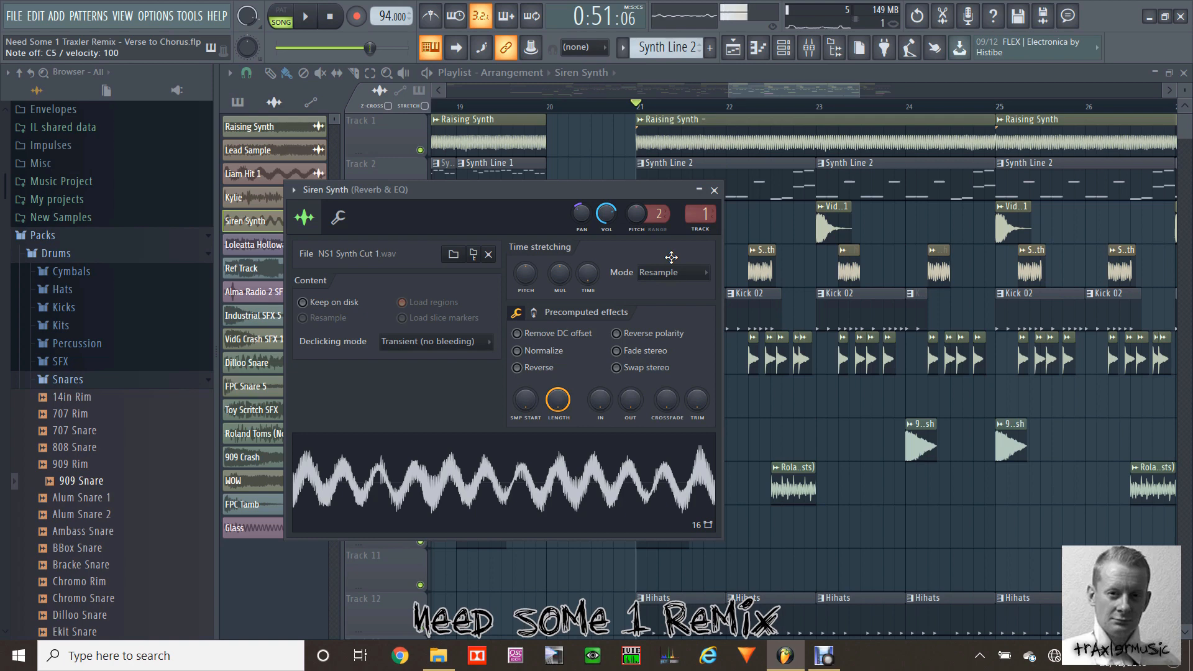
click(715, 189)
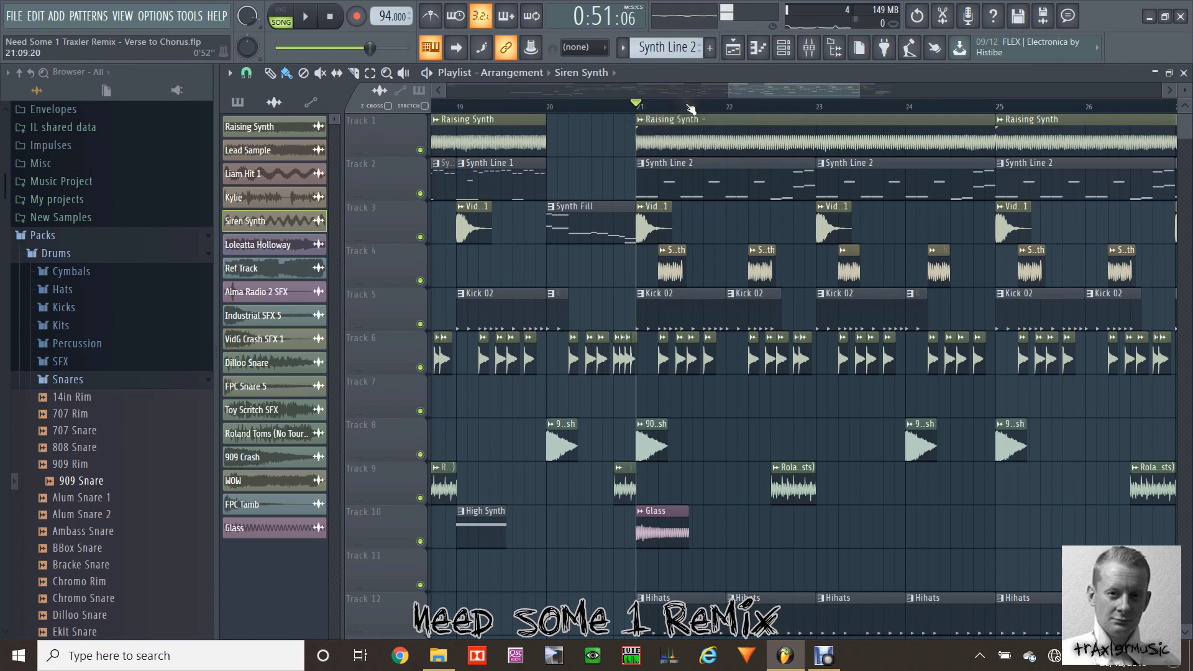
key(space)
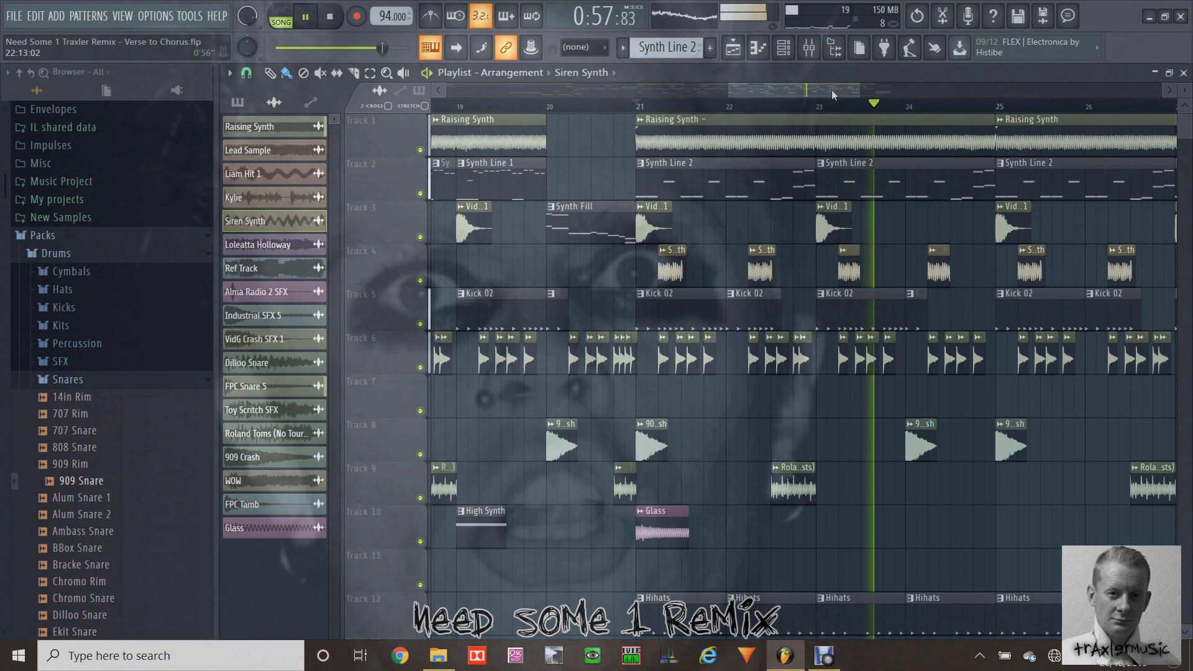
drag(833, 91, 905, 89)
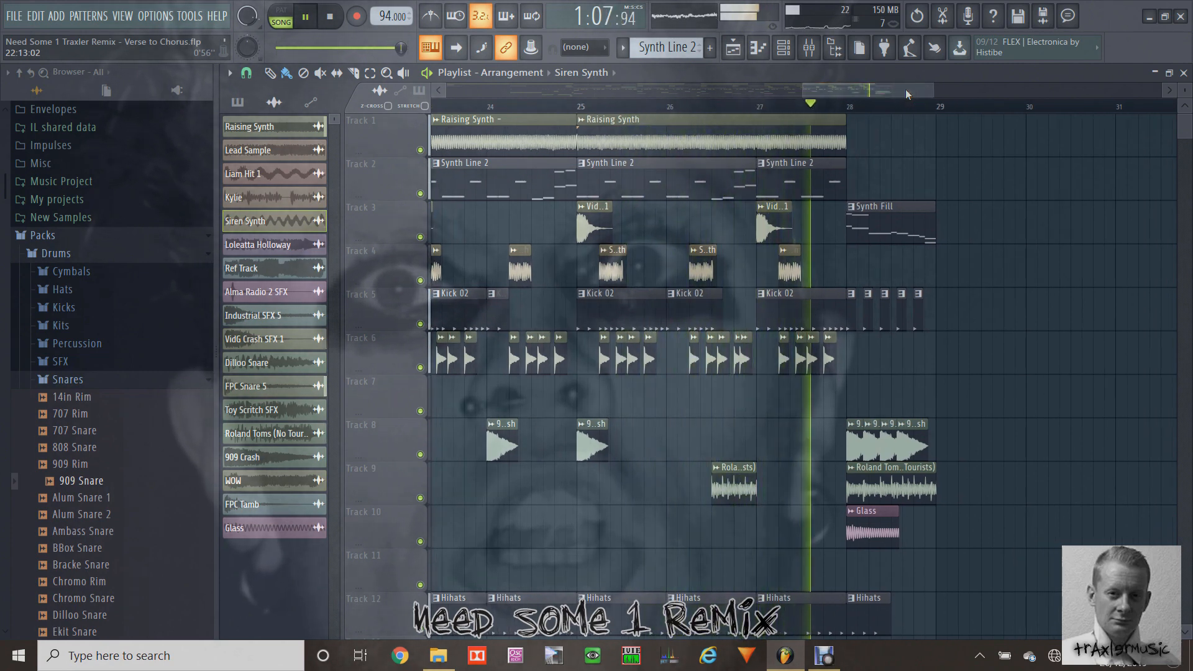
key(space)
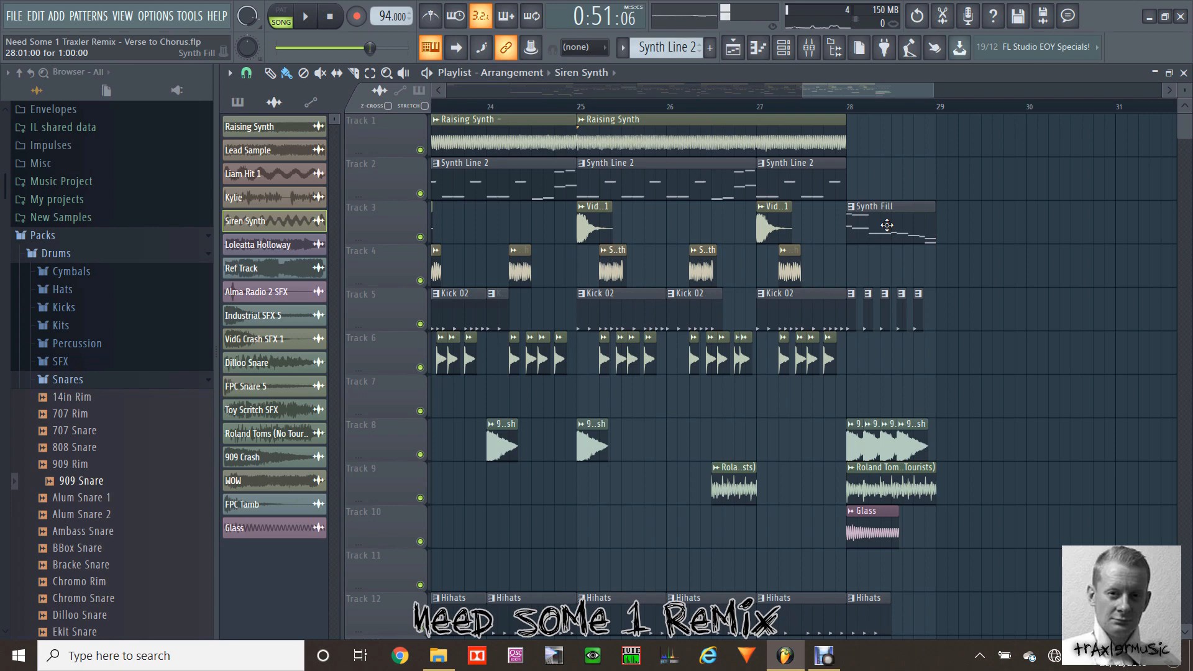
Step: Play the song from bar 28 to hear the closing fill with its crashes, toms and glass
click(852, 111)
key(space)
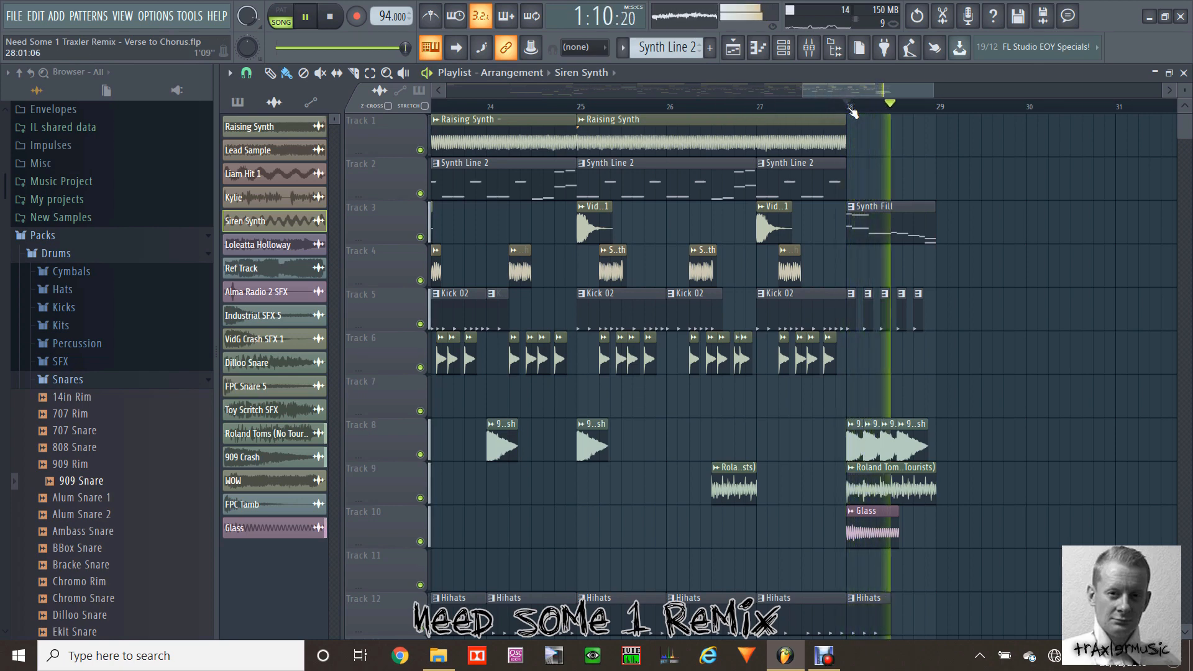
key(space)
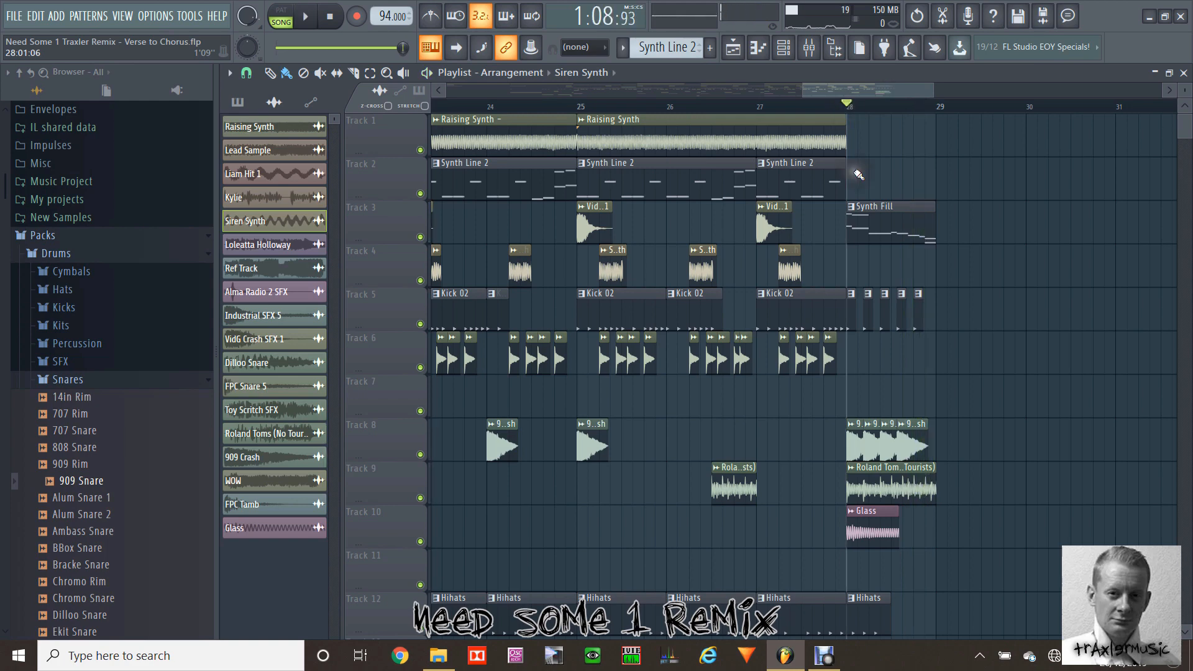
Step: Open the Synth Fill pattern from bar 28 in the piano roll and examine its notes
double_click(886, 217)
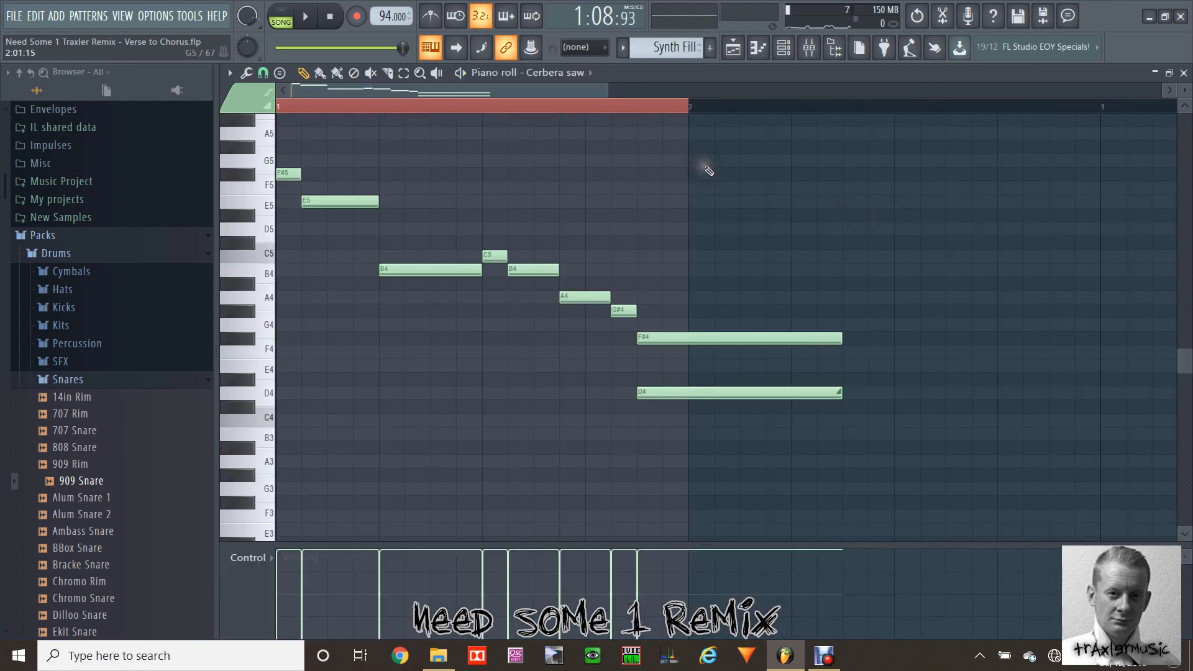
drag(610, 90, 696, 92)
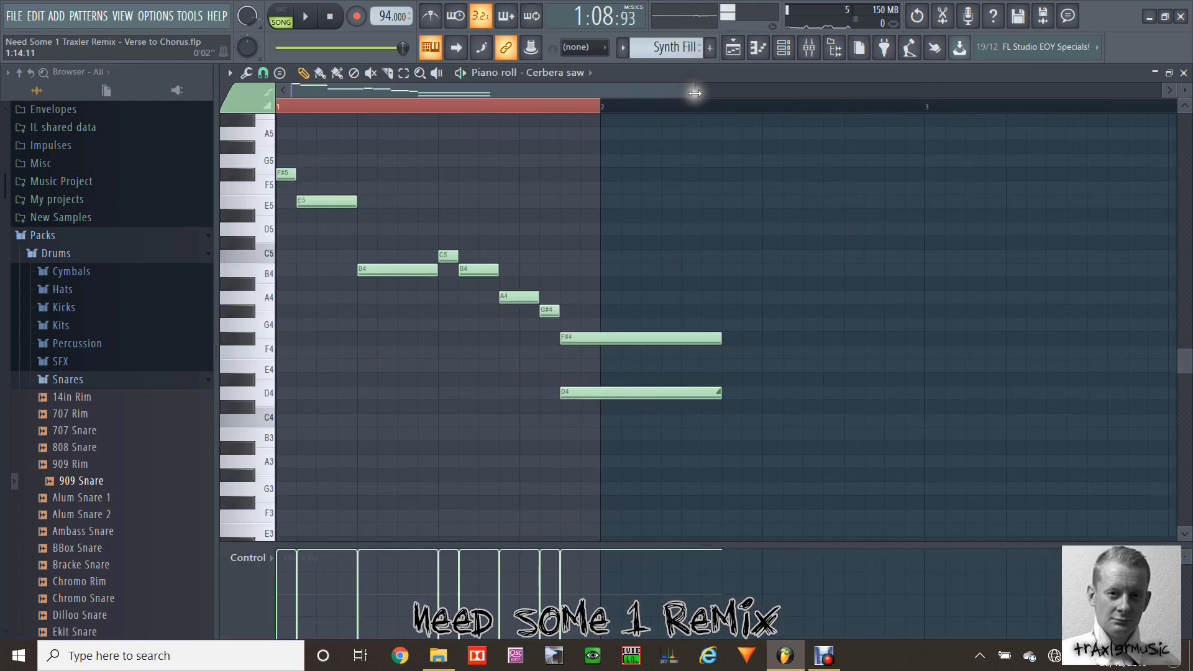
click(733, 47)
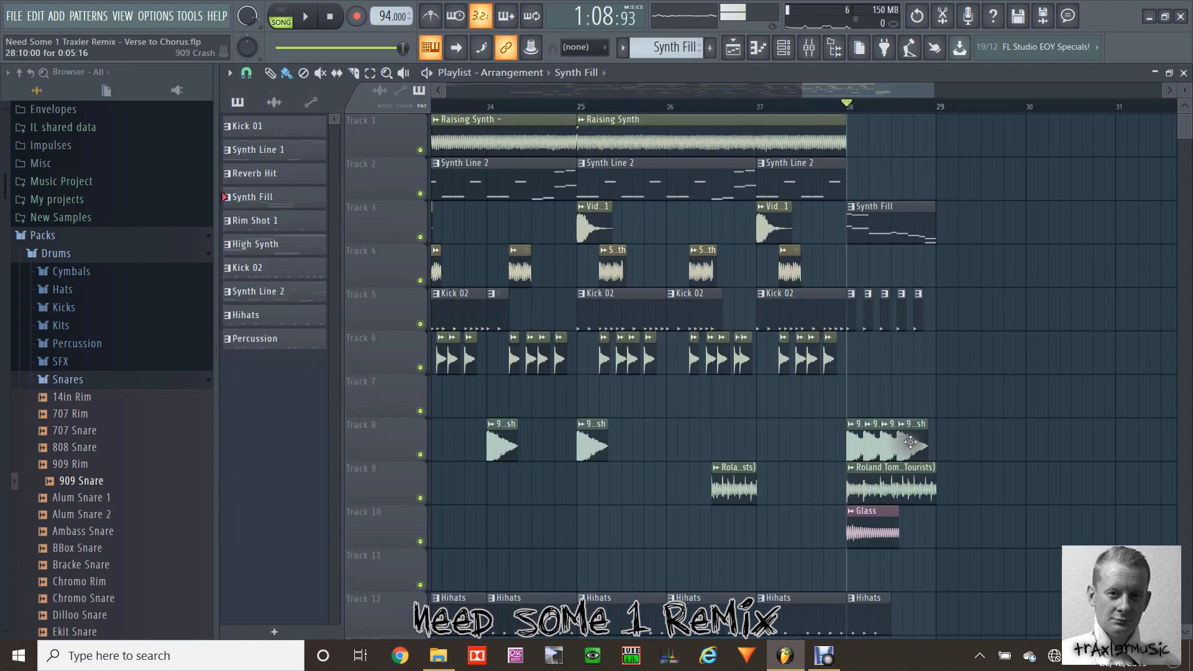
Step: Try placing a 909 Crash audio clip on Track 7 in bar 28 and remove it again
click(274, 103)
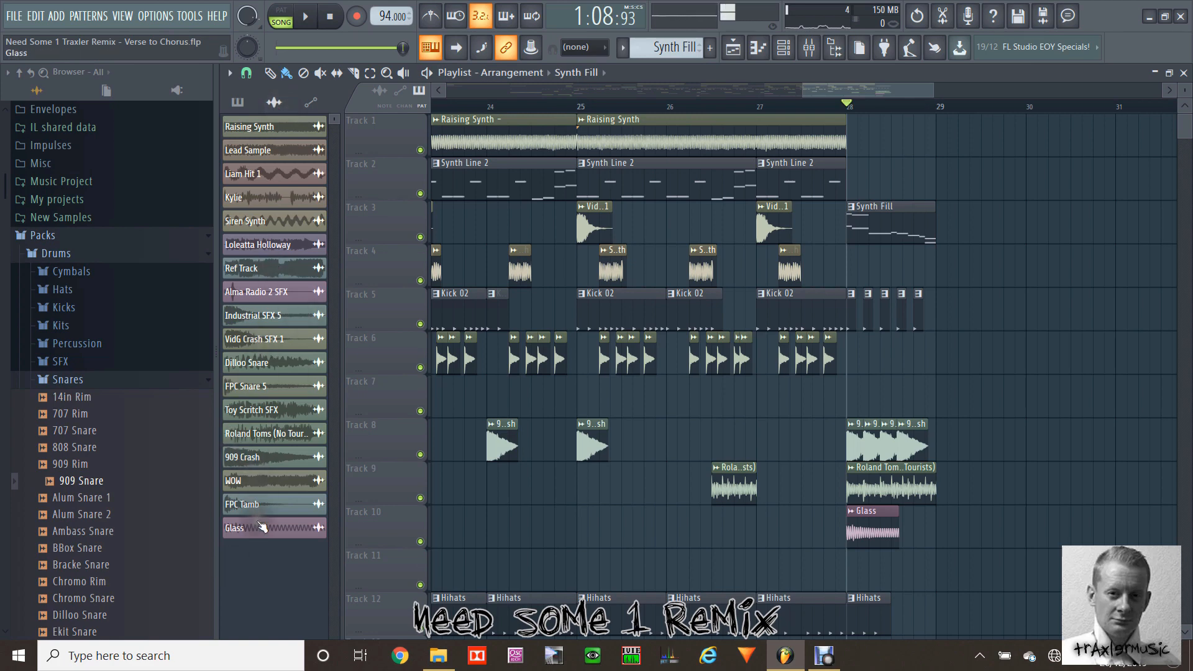
drag(571, 445, 900, 394)
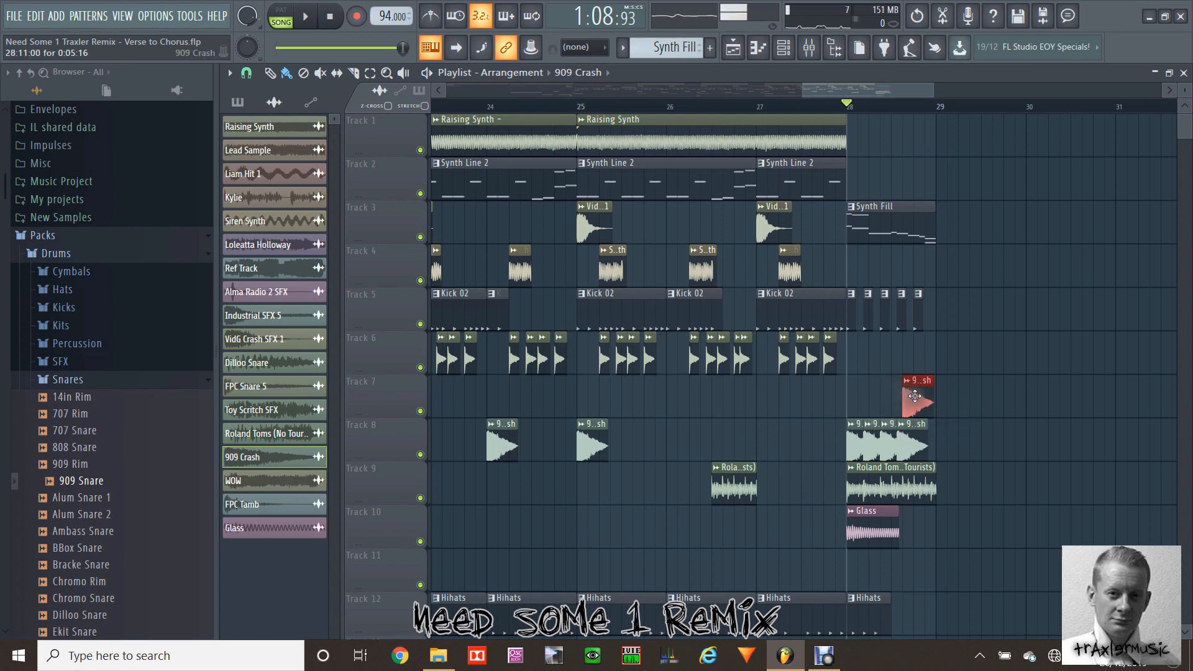
right_click(913, 395)
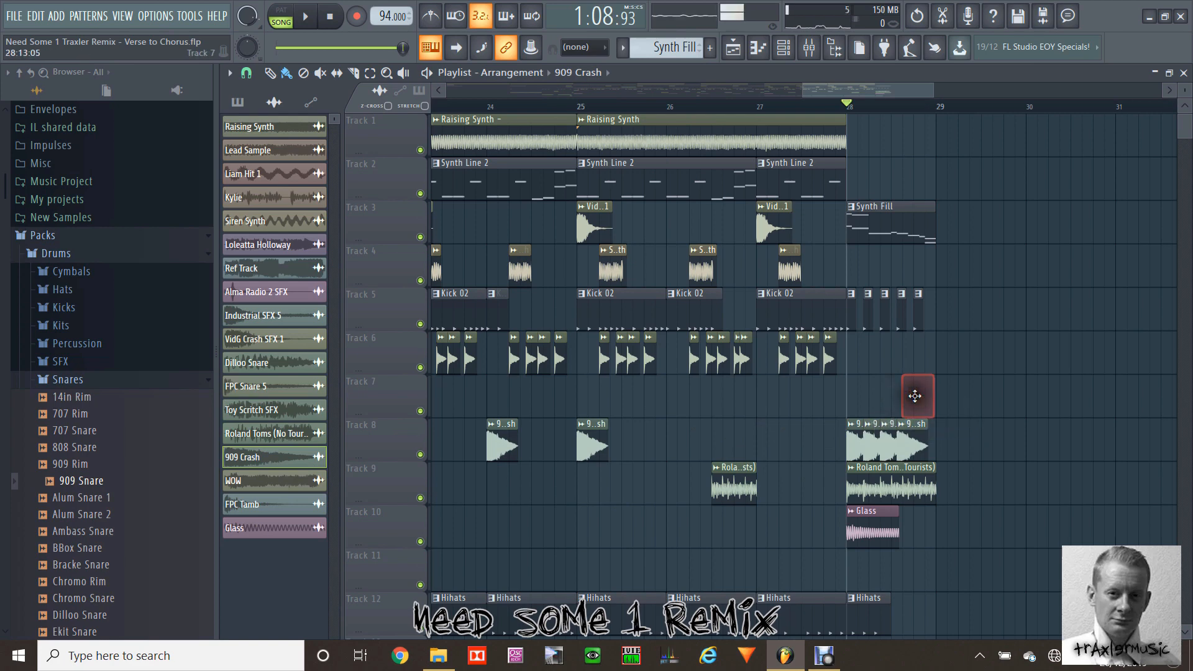
Step: Open the Glass sample from bar 28 on Track 10, audition it and close its settings
double_click(867, 540)
key(q)
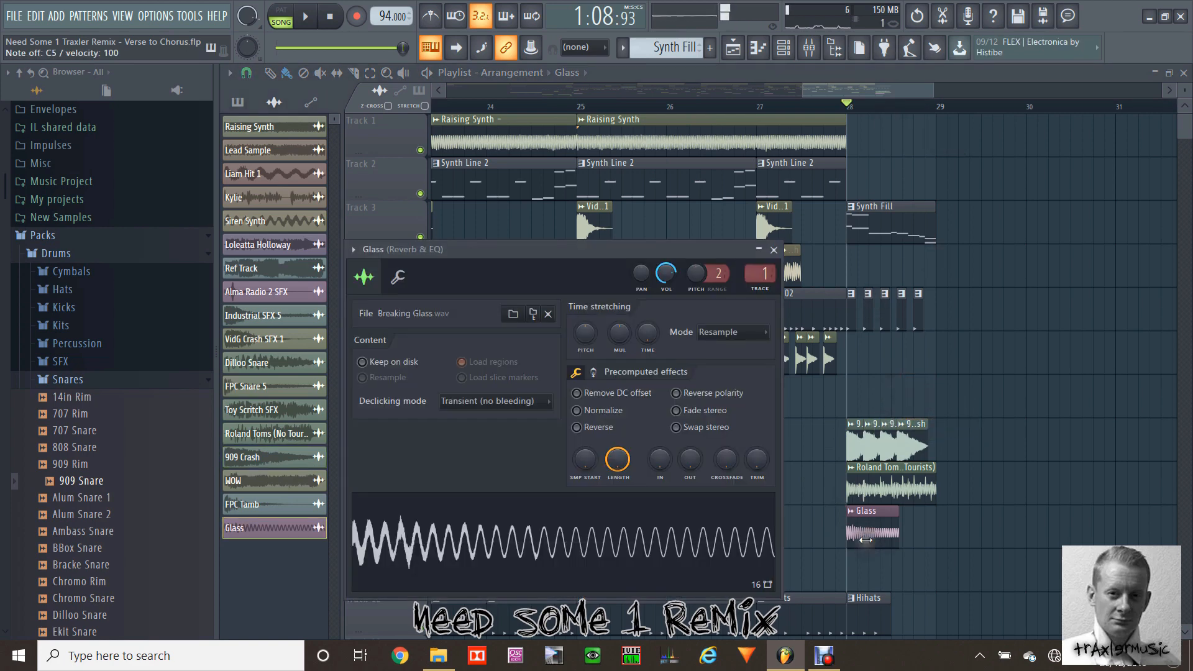
click(776, 250)
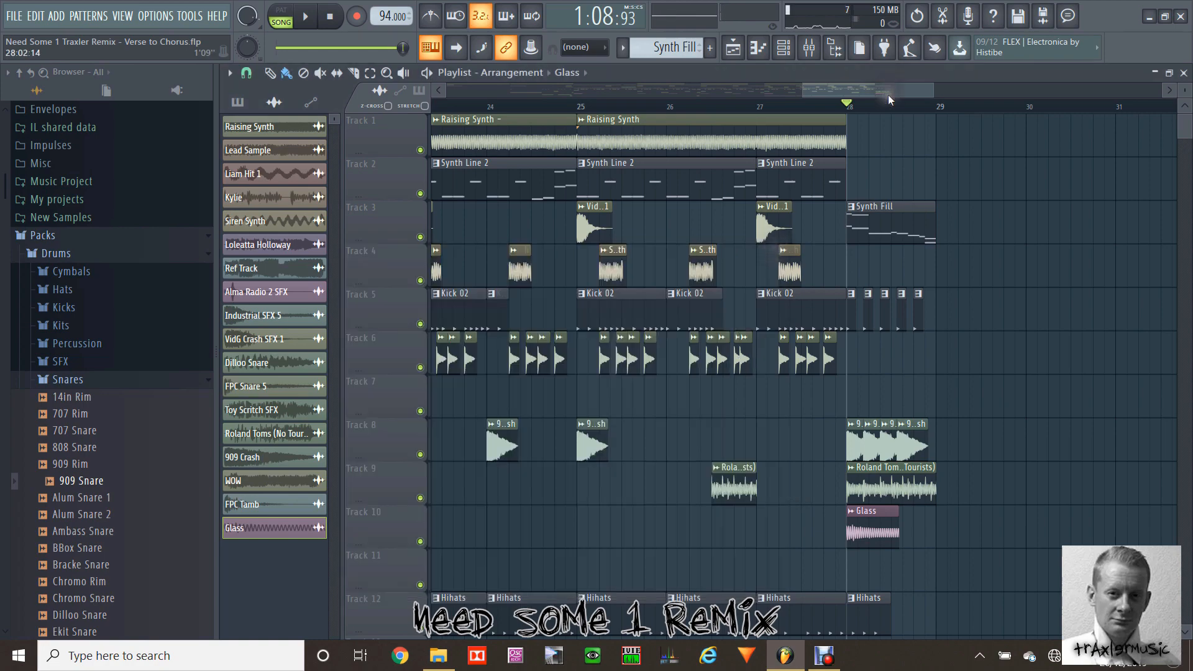
Step: Play the arrangement from bar 13 through the closing fill, stop it and return the song position to bar 13
drag(889, 95, 937, 92)
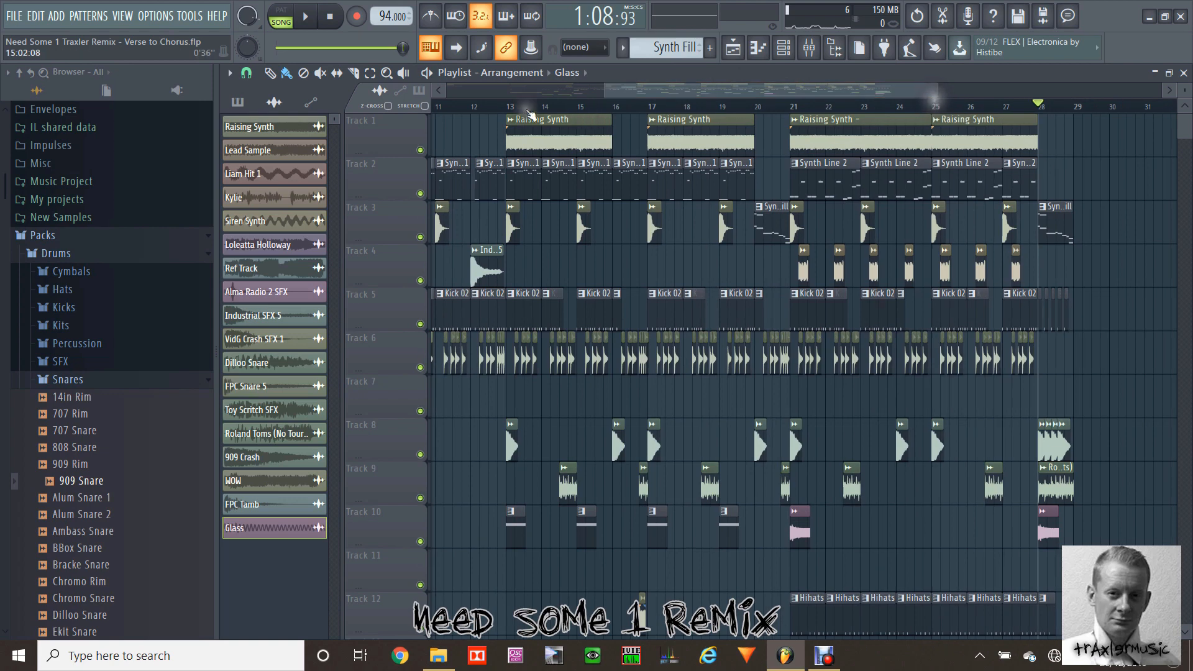
click(509, 108)
key(space)
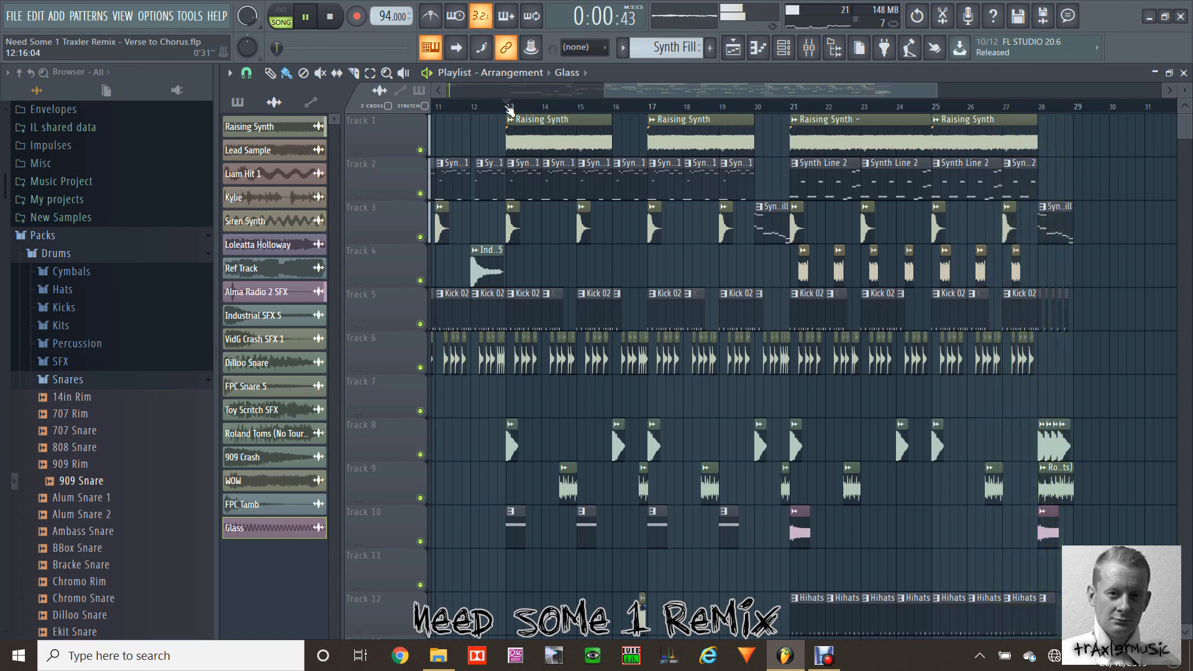
key(space)
click(508, 107)
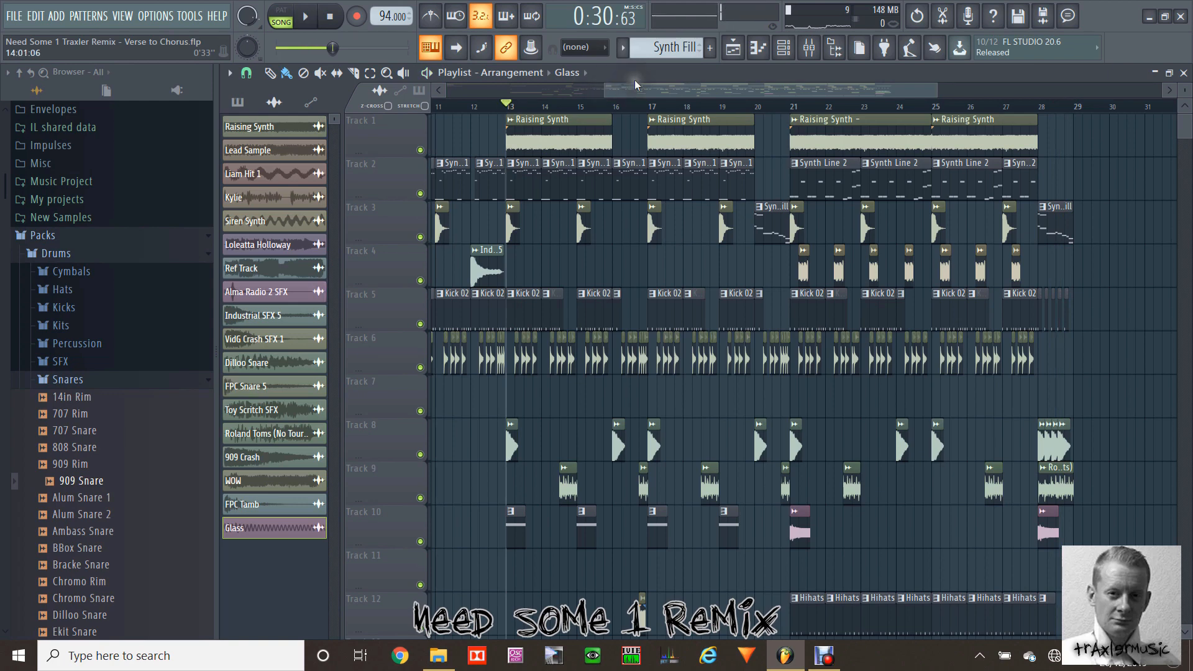
Step: Place a Kick 02 pattern clip on Track 2 at bar 33, in the empty area past the closing fill
drag(678, 87, 669, 88)
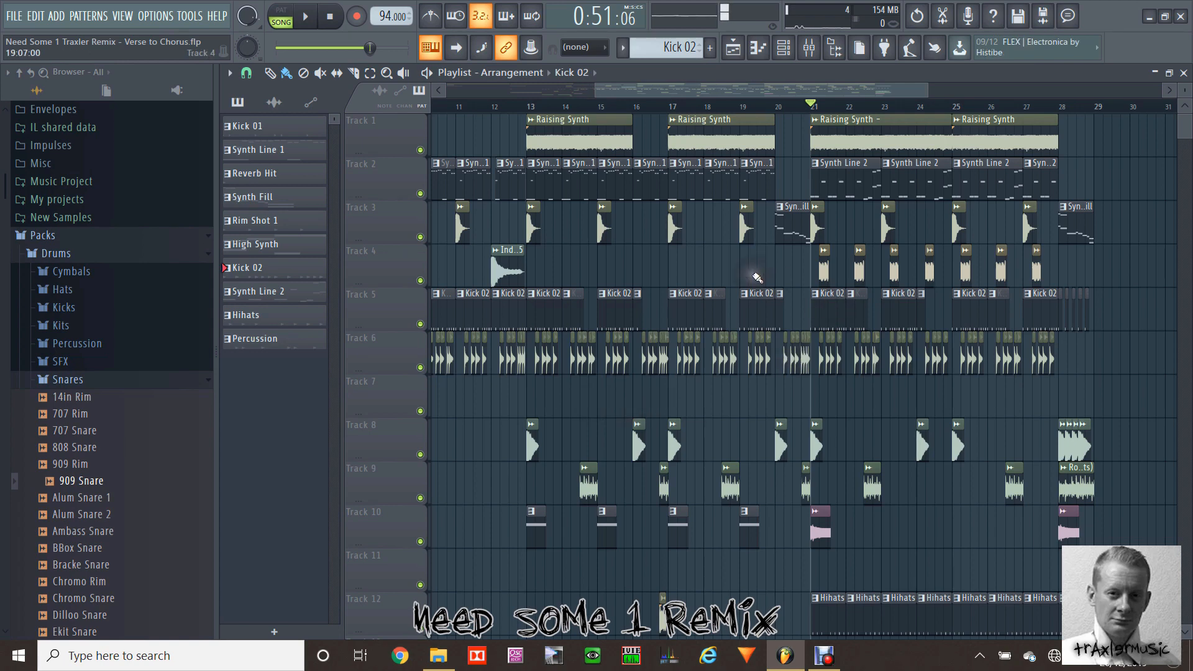
drag(732, 92, 908, 95)
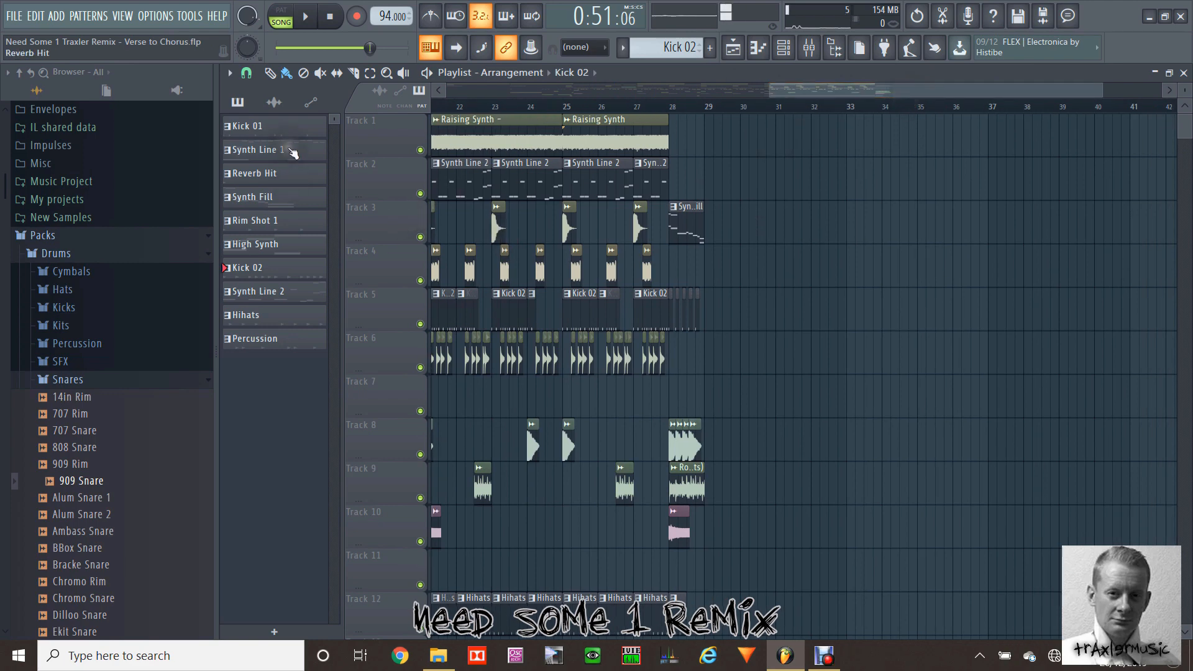
drag(247, 269, 858, 177)
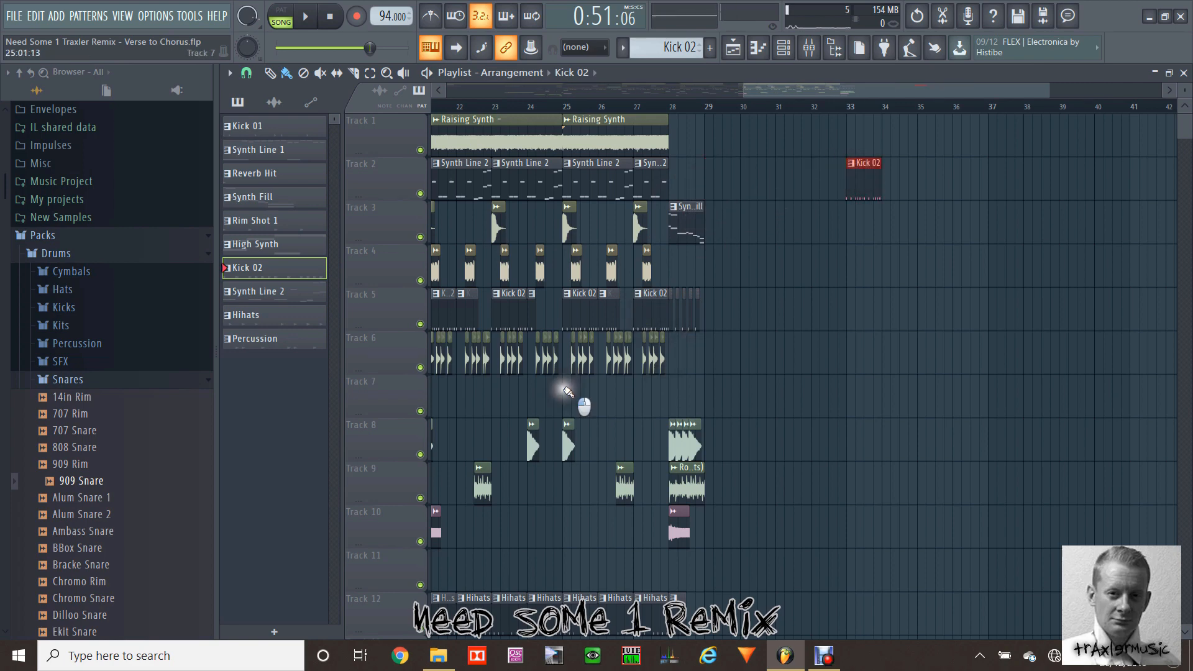
Step: Copy the FPC Snare 5 clip group to bar 33 and align it on Track 3 beneath the Kick 02 clip
drag(568, 391, 864, 330)
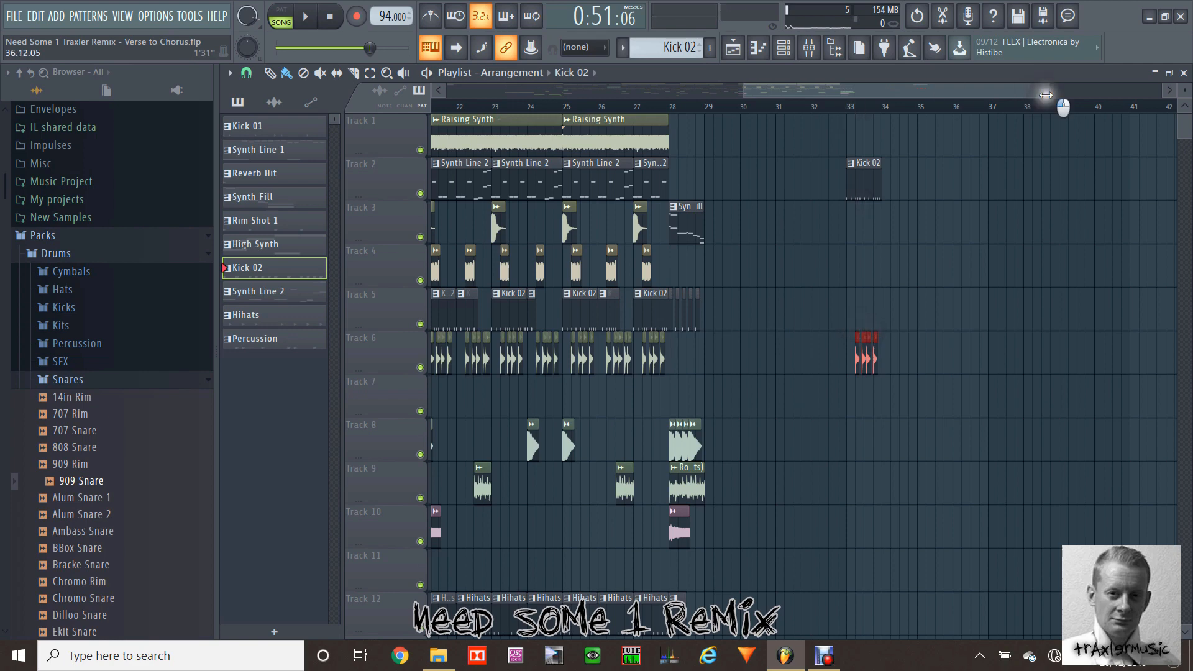
drag(1049, 90, 925, 91)
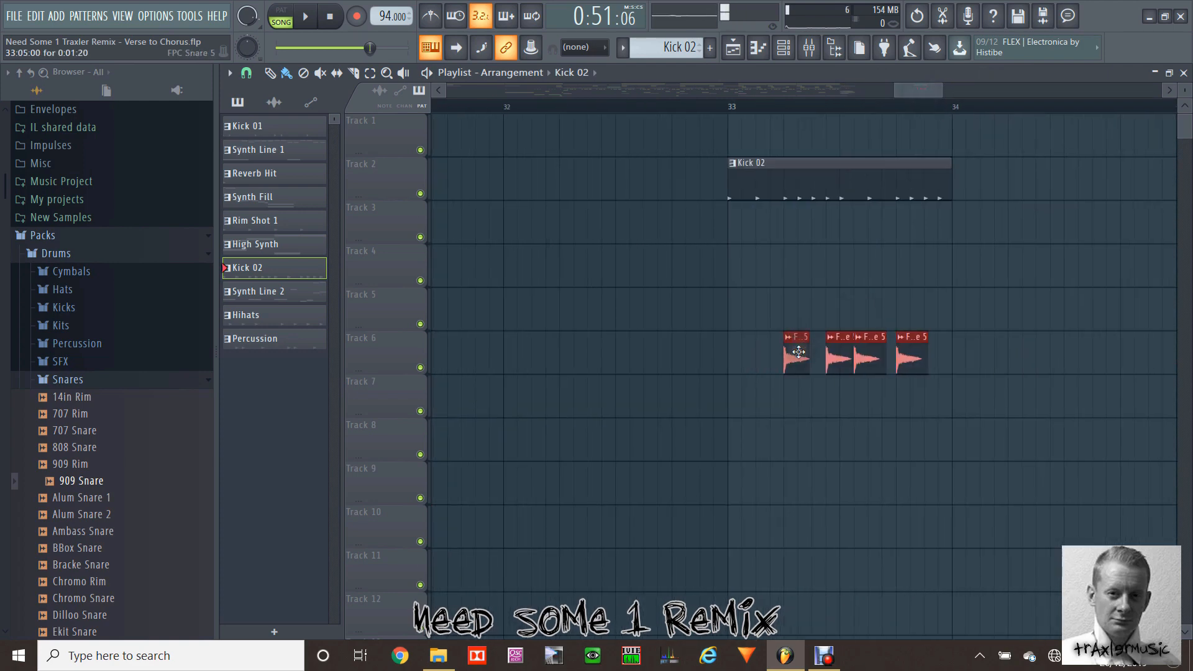
drag(799, 352, 751, 218)
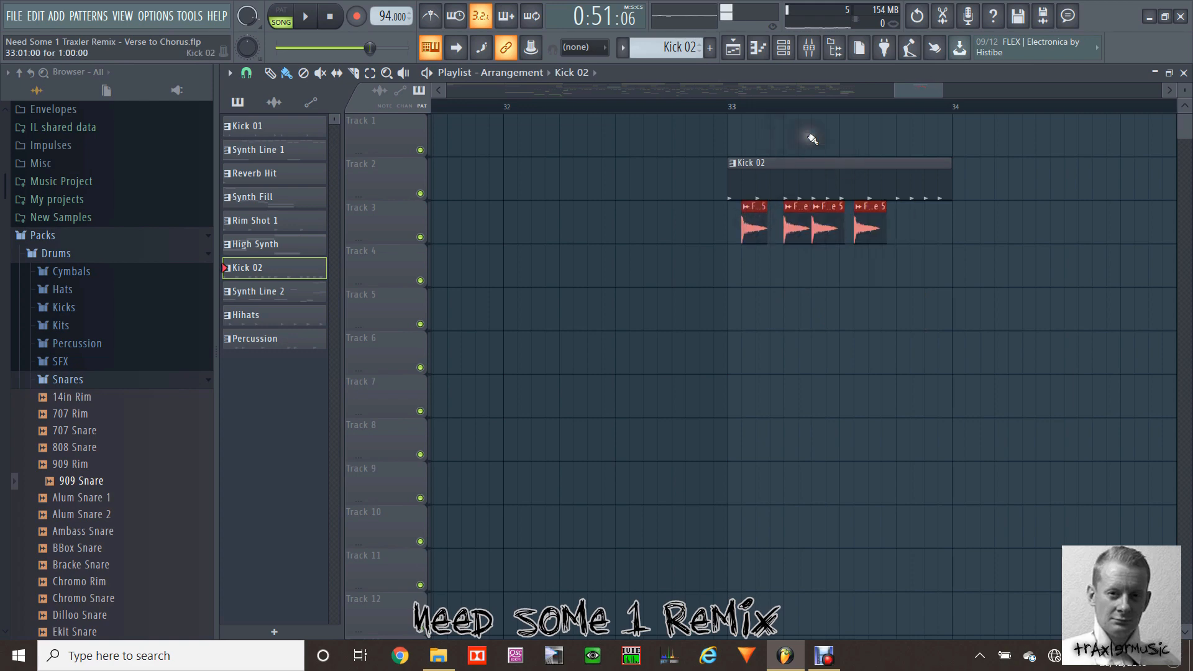
drag(756, 223, 798, 221)
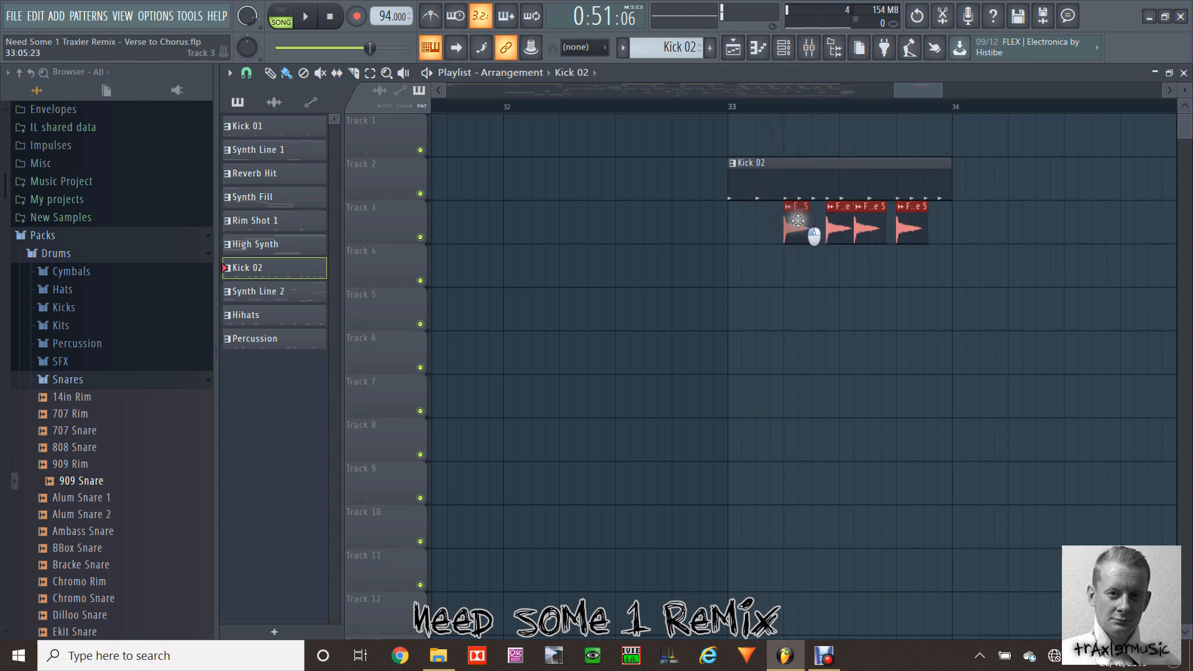
Step: Set the song position to bar 33, play the kick and snare clips together and stop
click(729, 109)
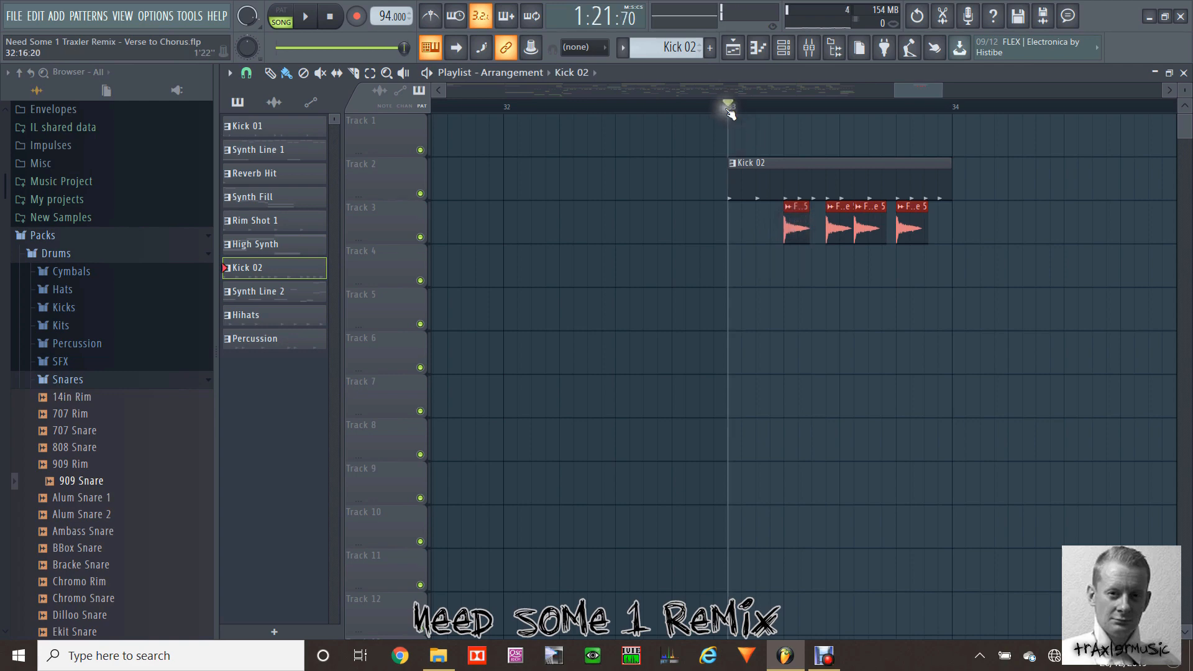
key(space)
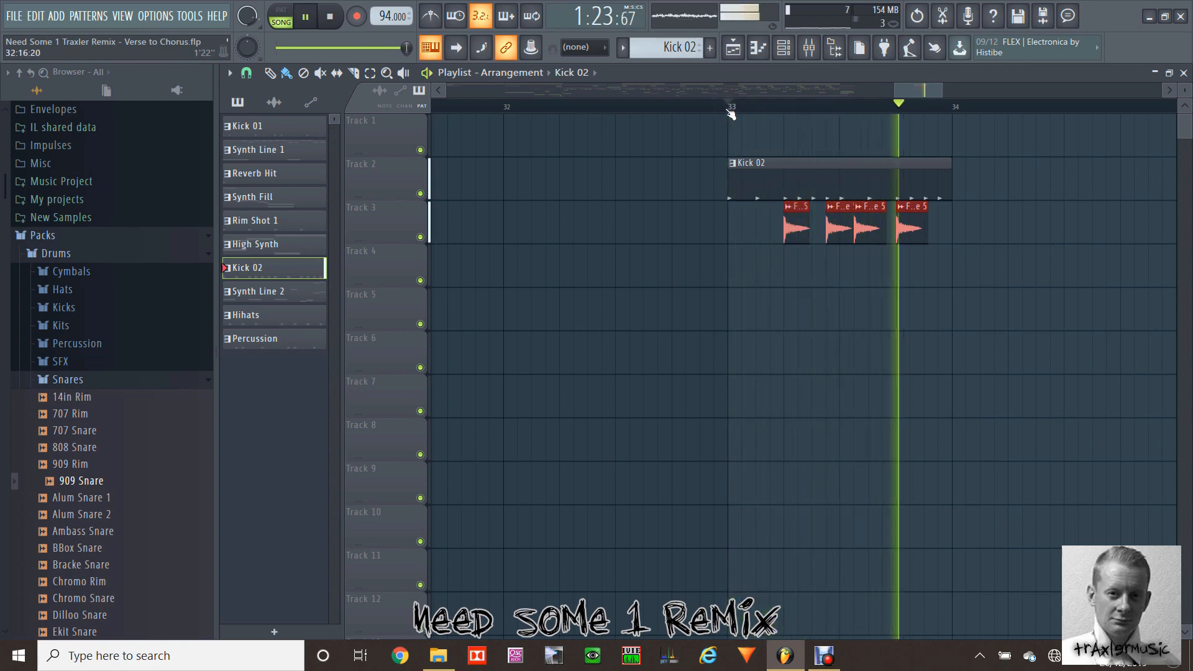
key(space)
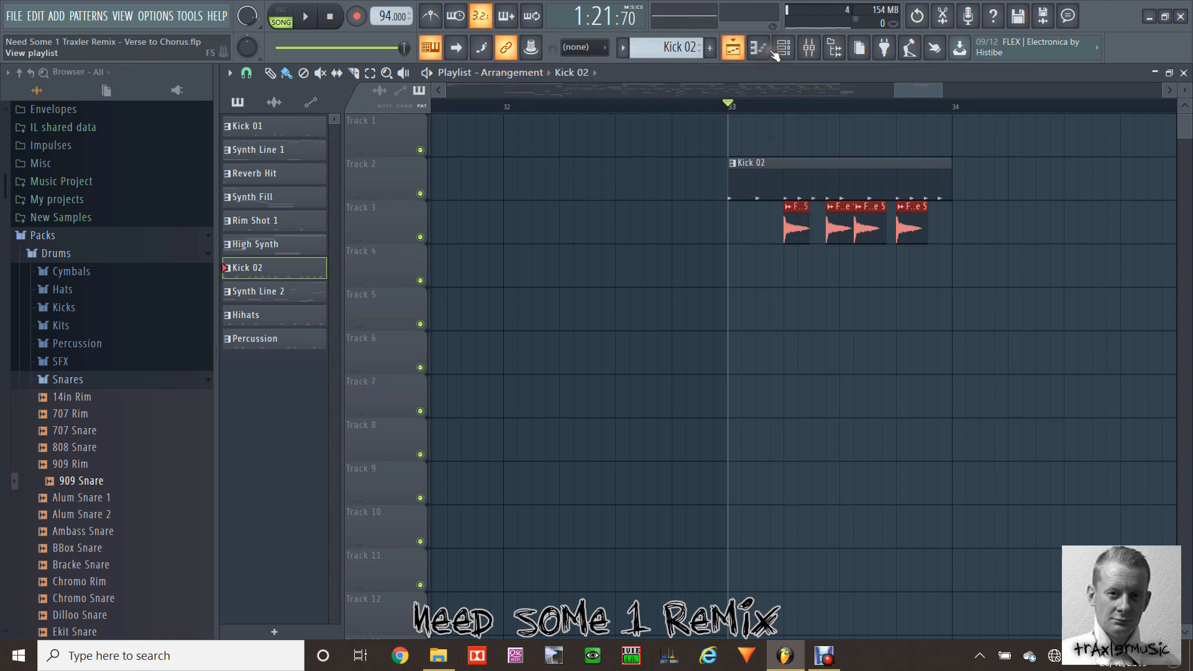
Step: Open the Kick 02 pattern with the channel rack and audition its Grv Perc 13 layer
double_click(796, 170)
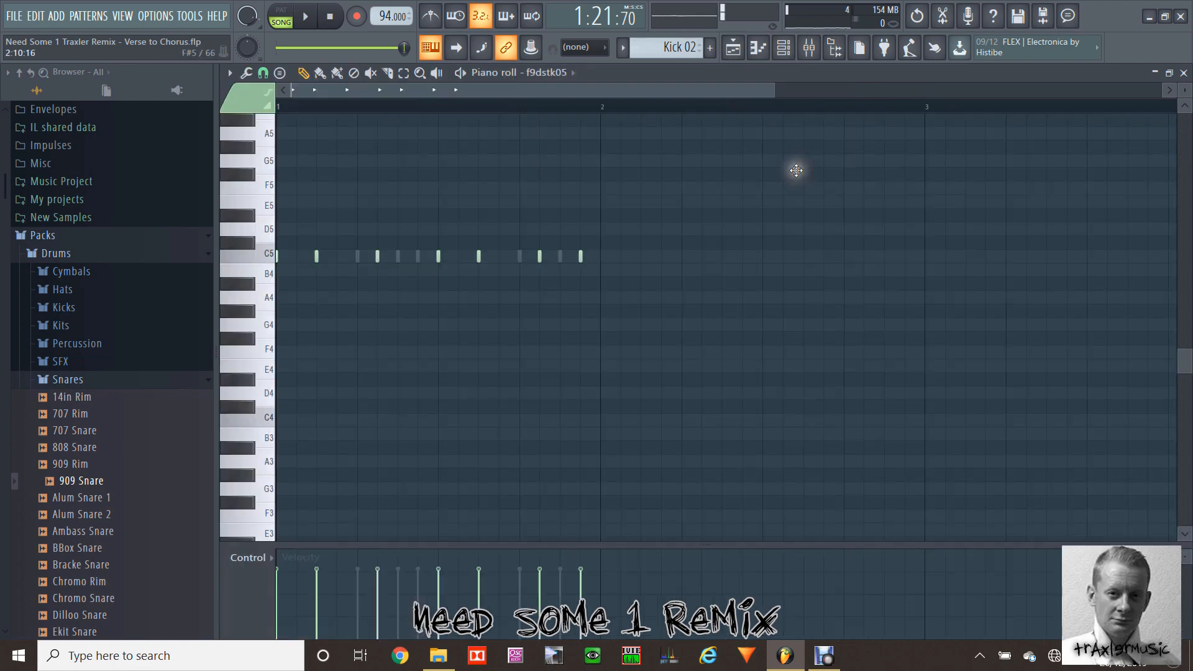
click(784, 50)
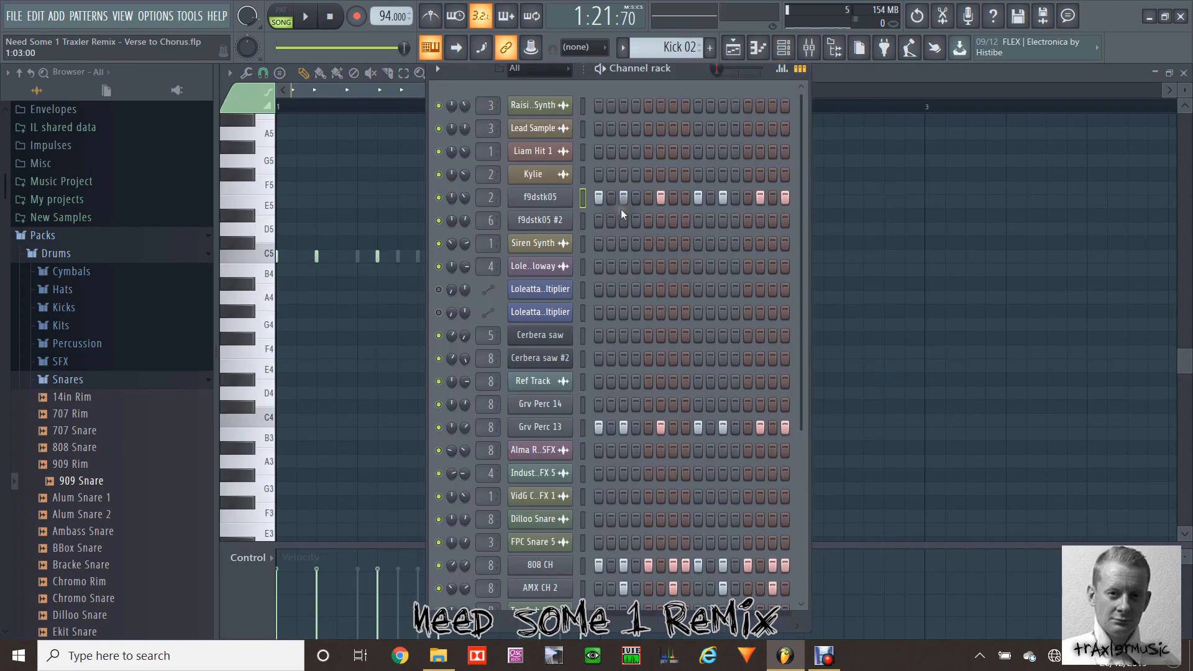
click(581, 200)
click(583, 428)
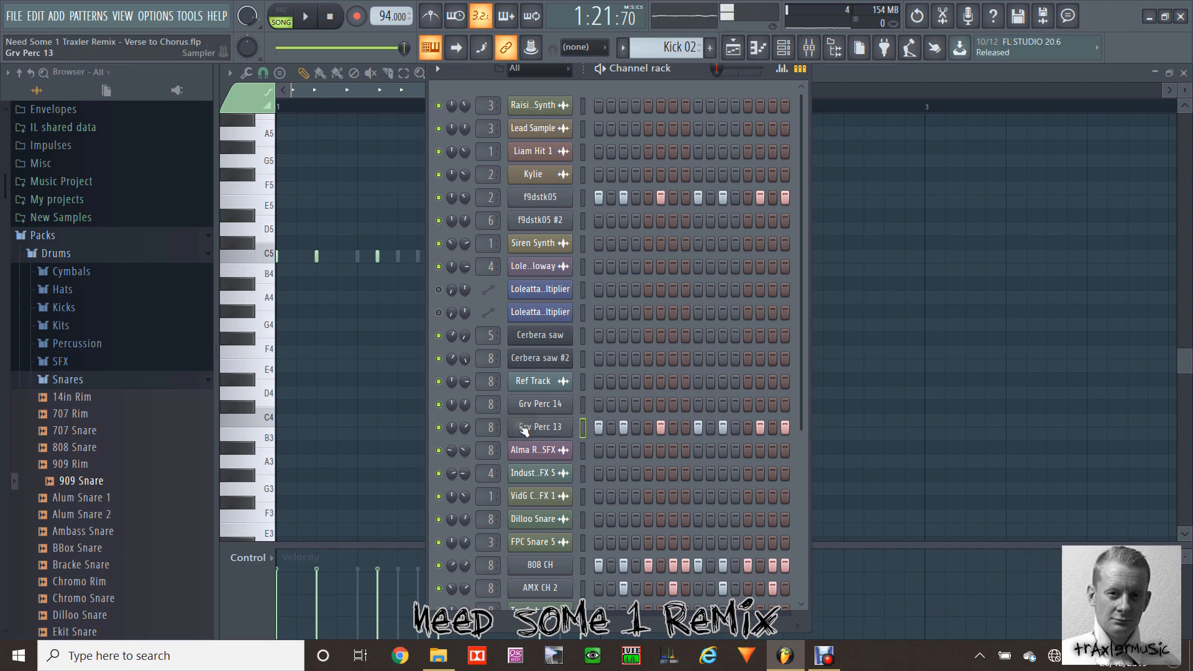
click(540, 430)
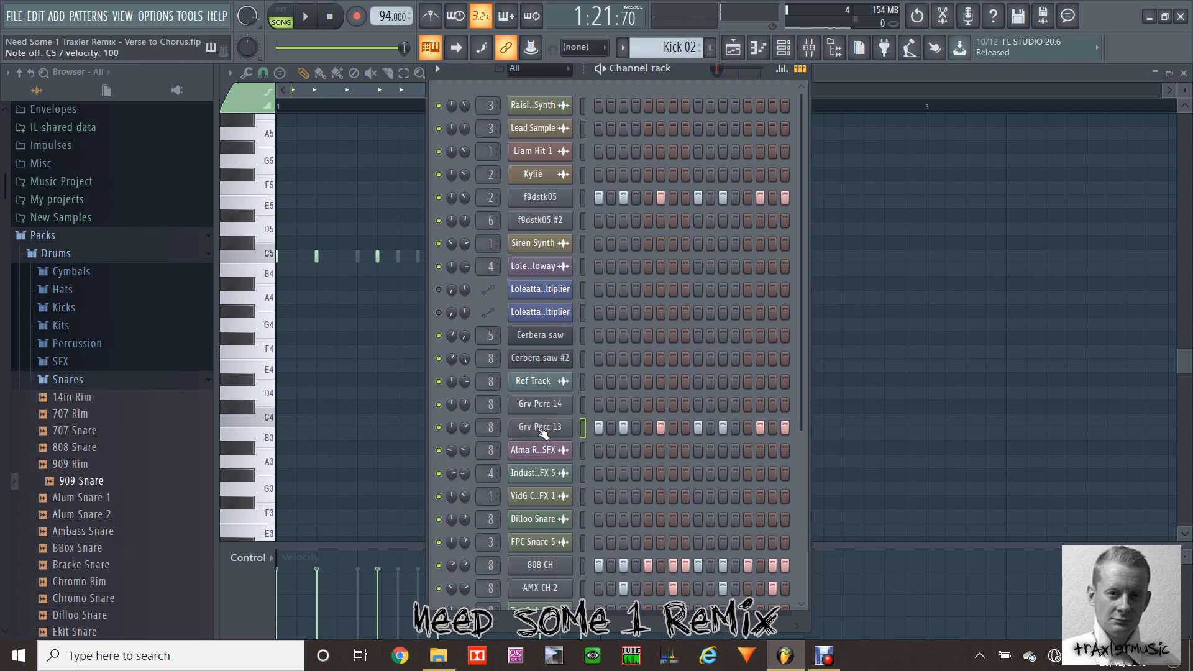
Step: Solo the f9dstk05 and Grv Perc 13 channels in turn, then play the pattern with only f9dstk05 enabled
right_click(439, 198)
click(447, 203)
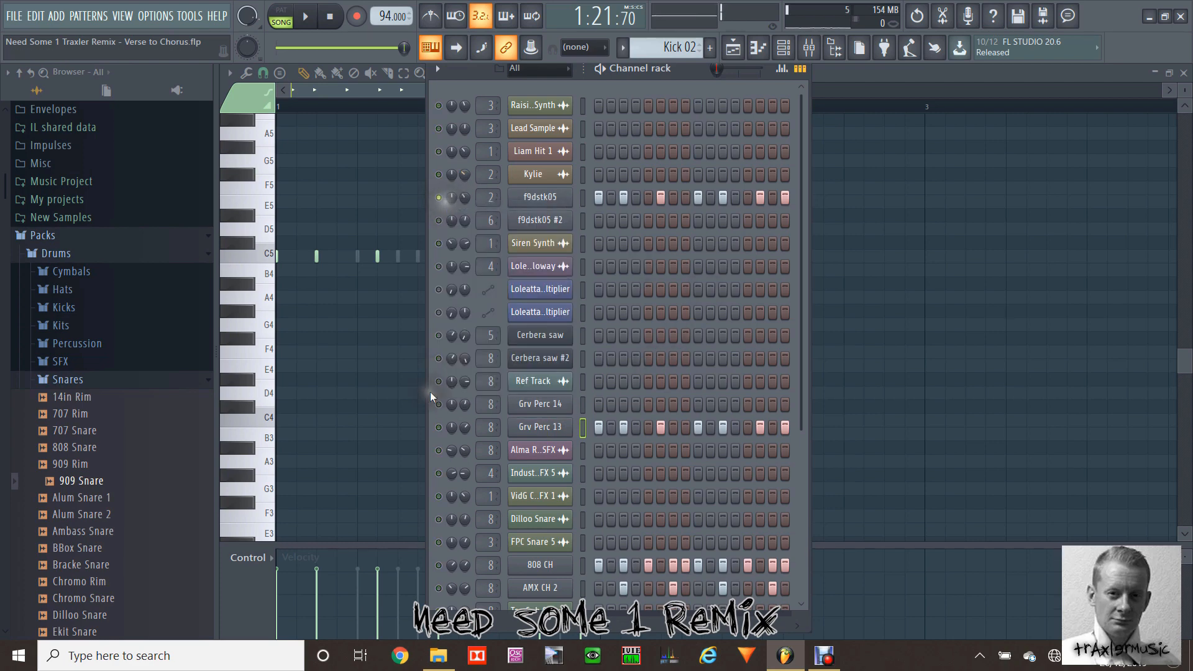
right_click(441, 427)
click(459, 416)
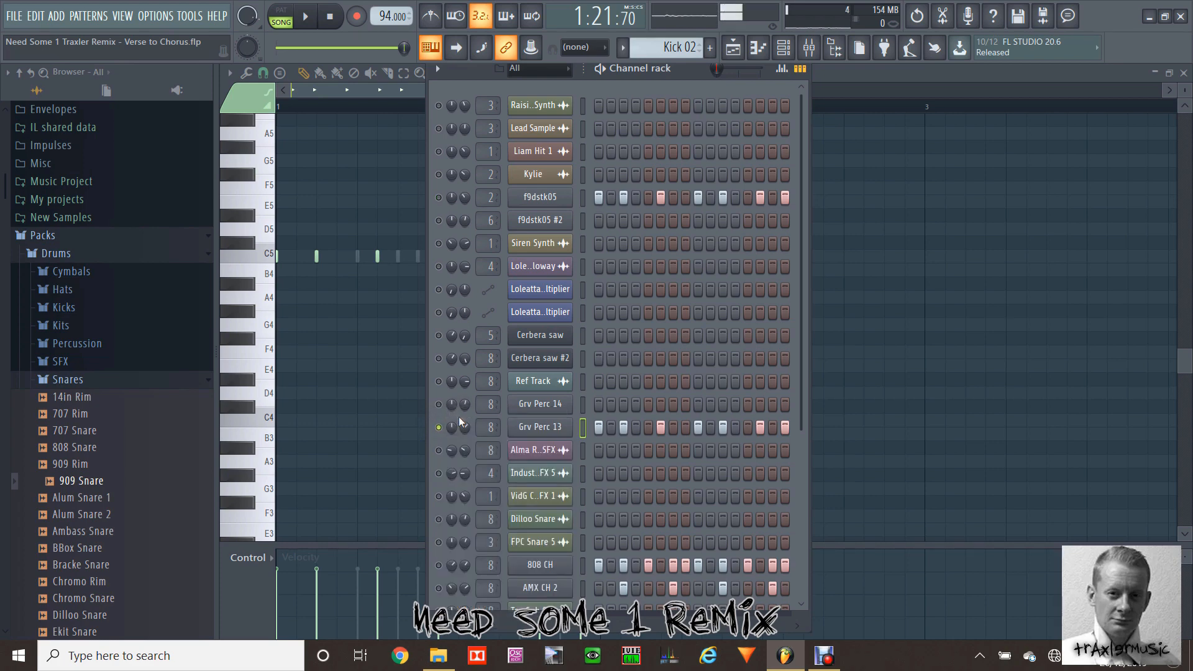
click(440, 427)
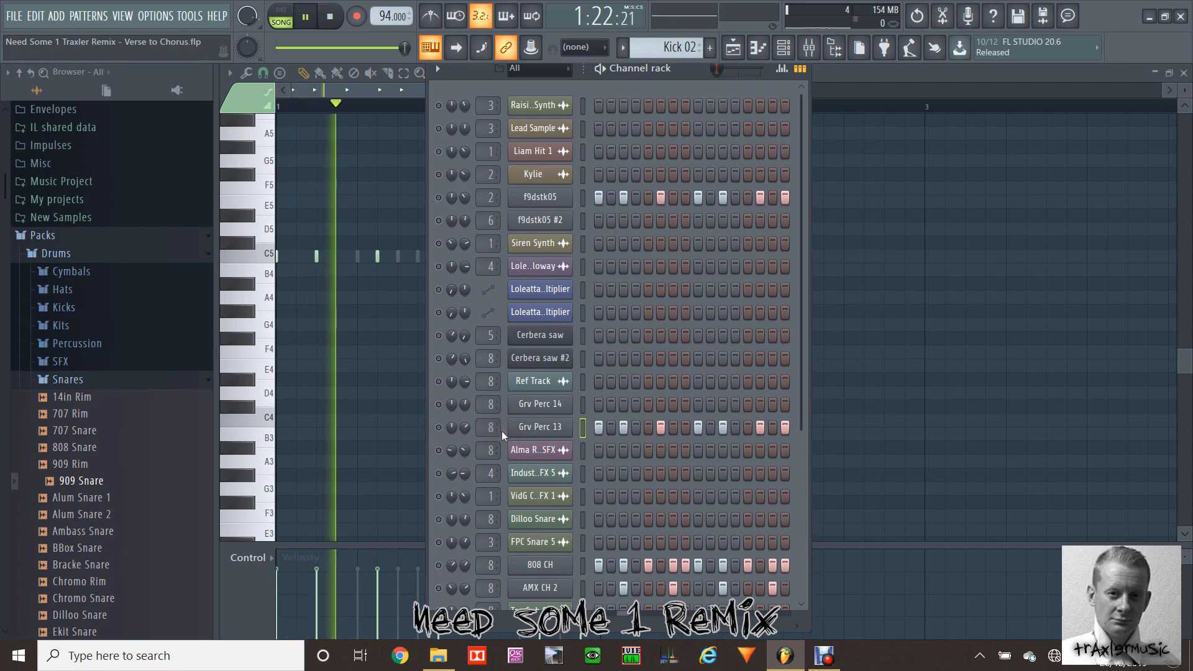
click(442, 207)
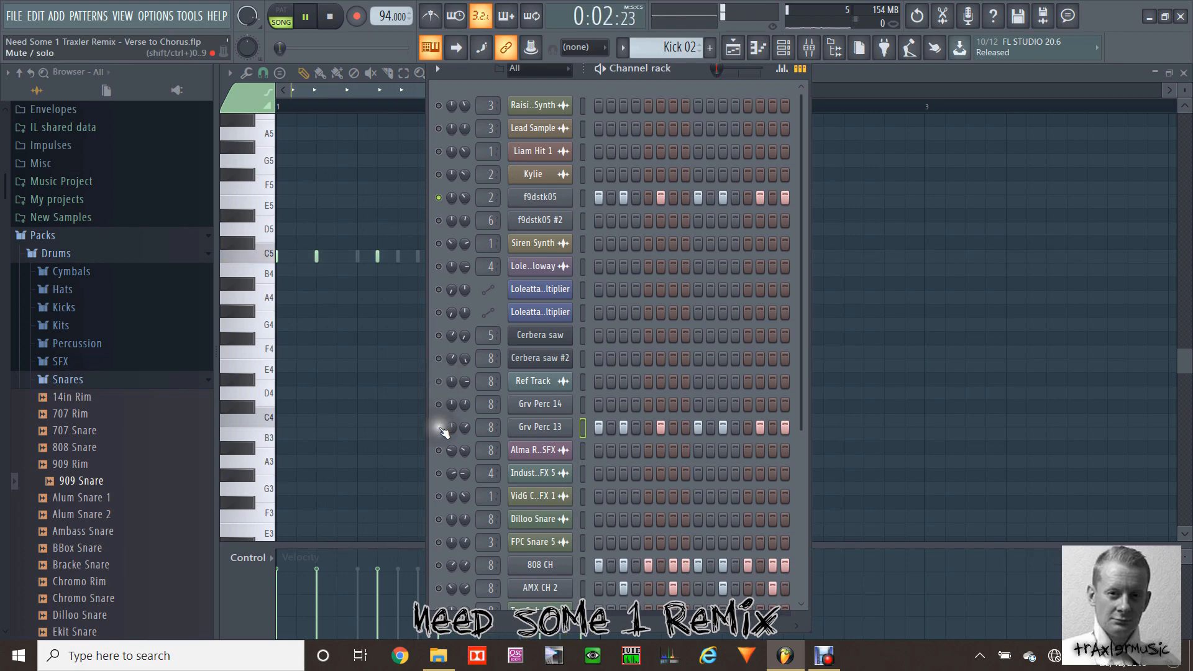
Step: Enable Grv Perc 13 alongside f9dstk05 and play both kick layers together
key(space)
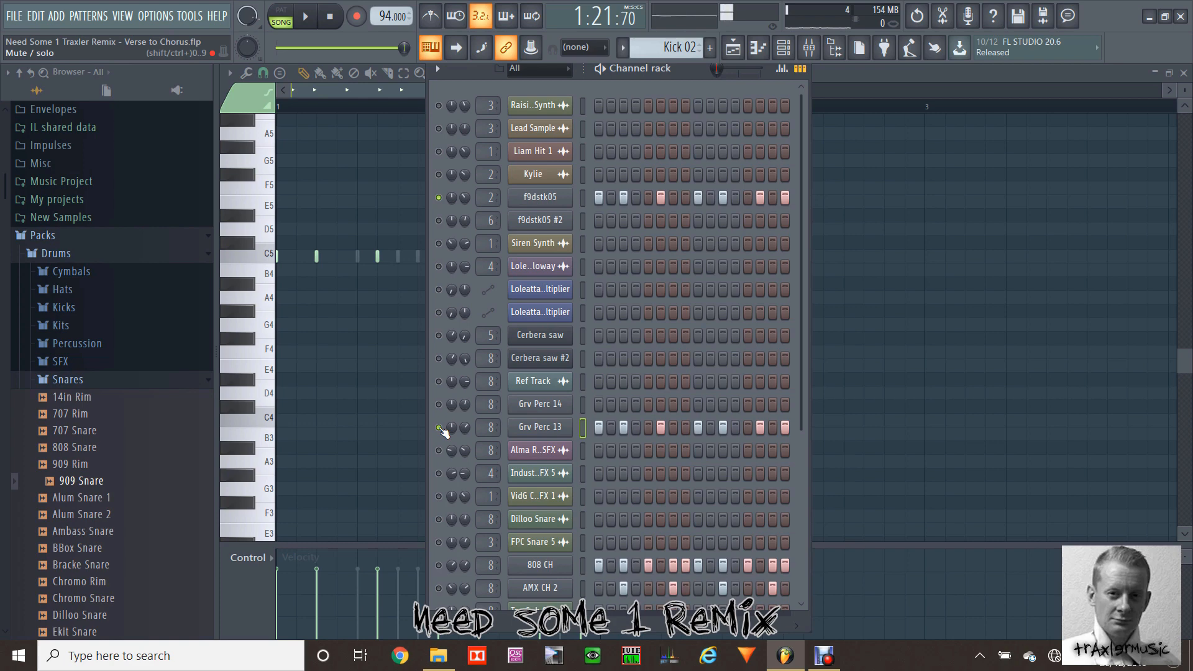
key(space)
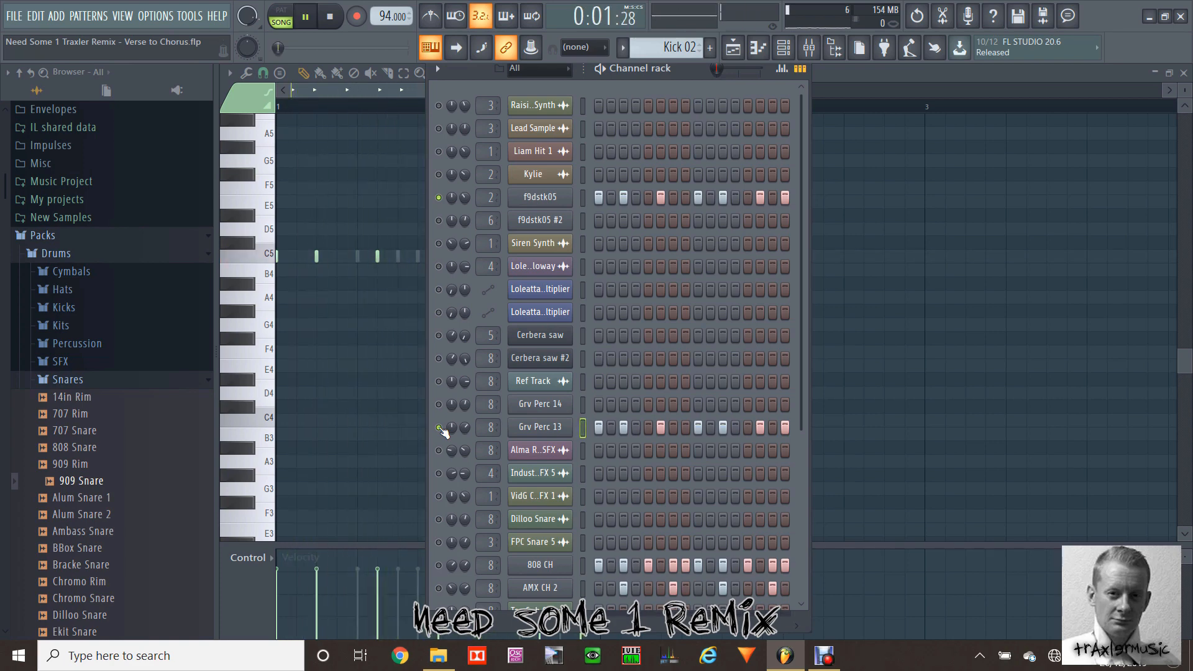
key(space)
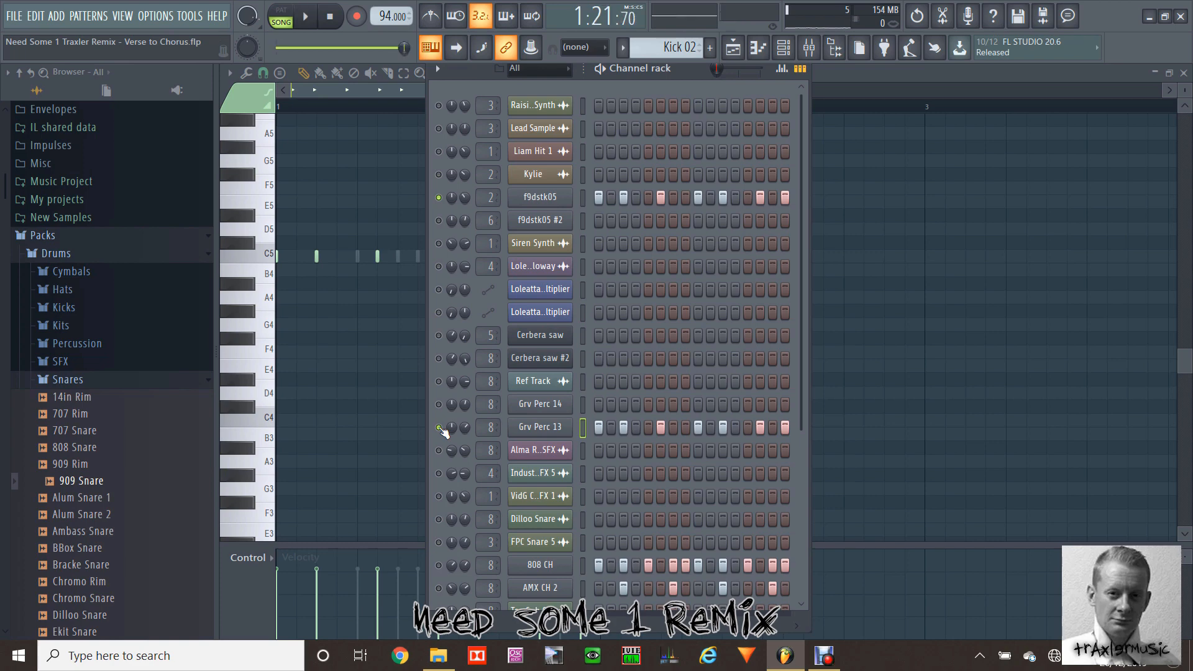
Step: Enable the 808 CH and AMX CH 2 channels in turn while playing them with the two kick layers
scroll(659, 435, down, 5)
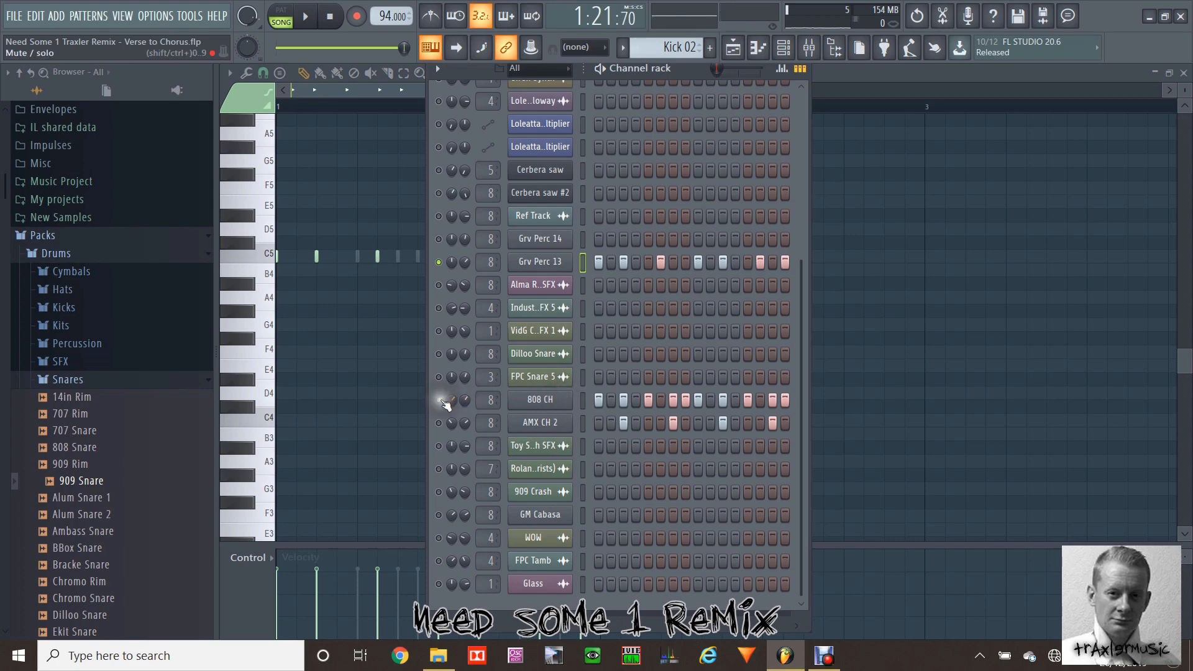
click(440, 400)
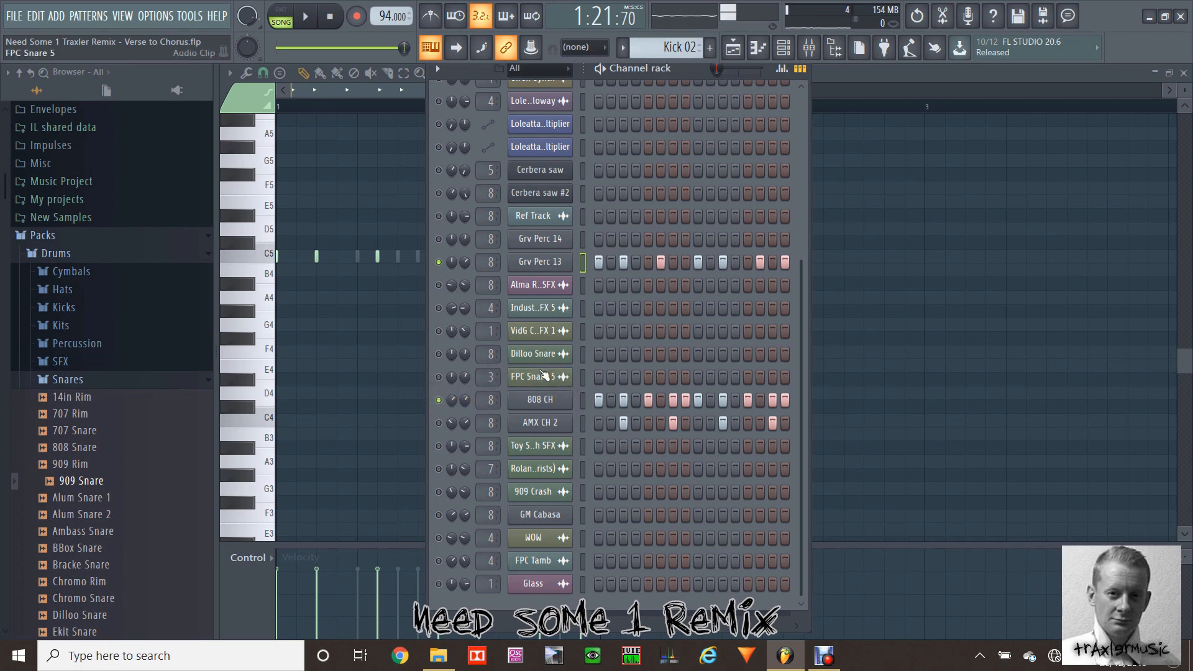
key(space)
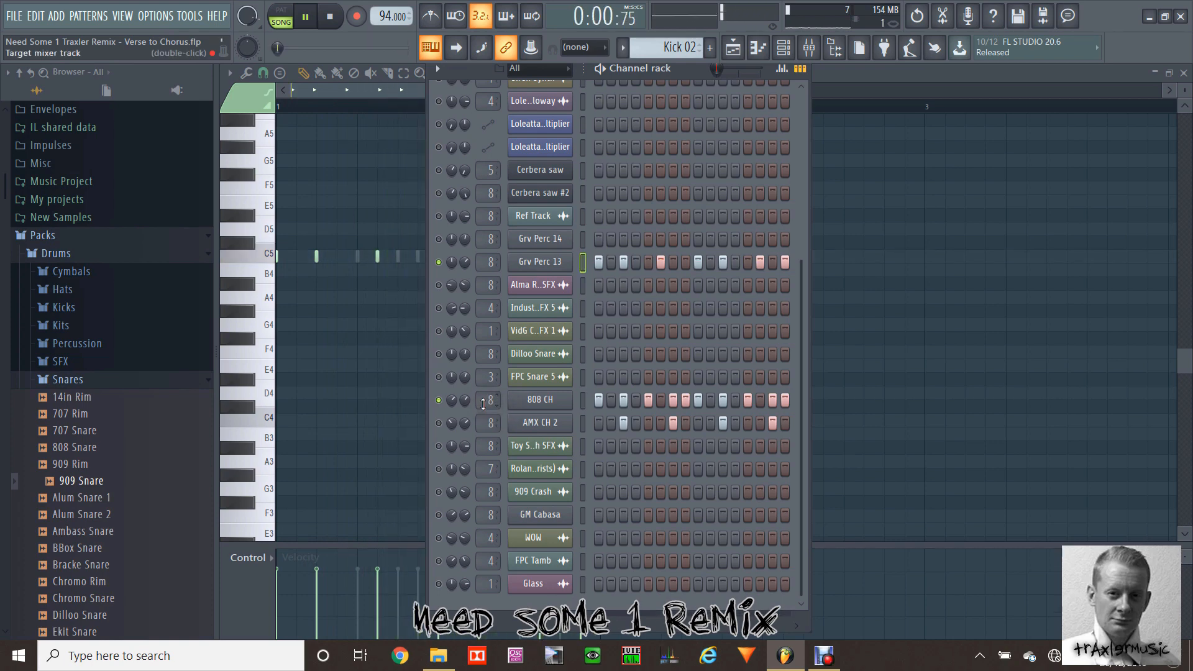
click(440, 424)
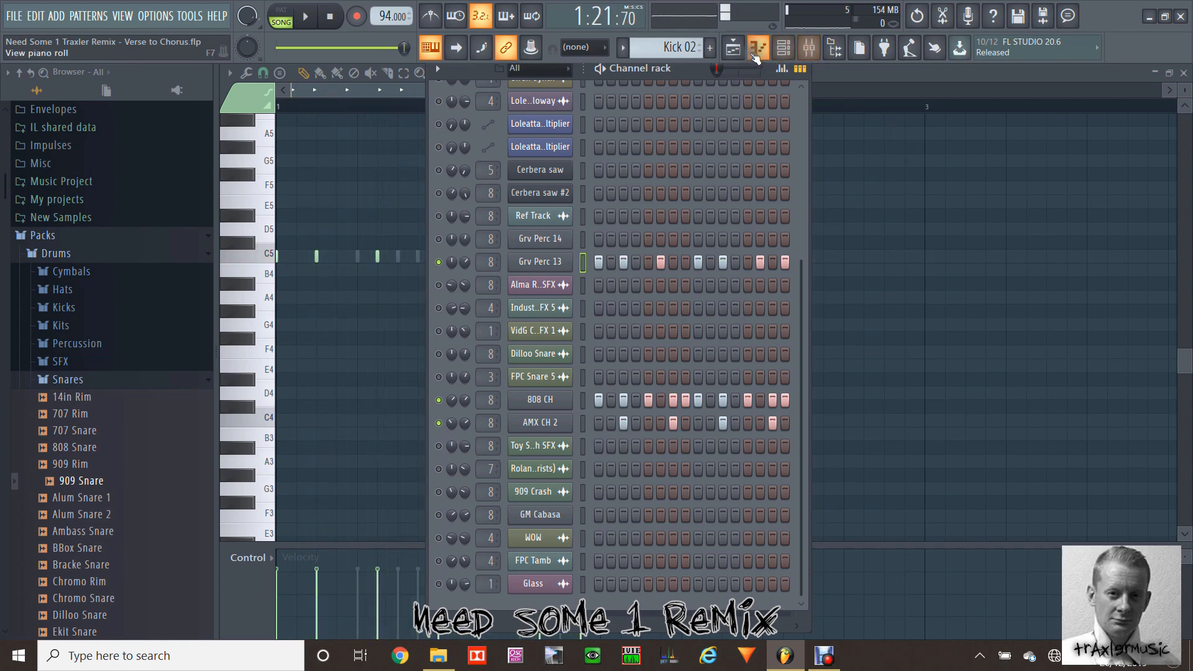
Step: Return to the playlist and place a Hihats pattern clip on Track 5 at bar 33
click(734, 47)
mouse_move(927, 92)
mouse_down()
mouse_move(811, 87)
mouse_move(920, 87)
mouse_up()
drag(299, 321, 837, 322)
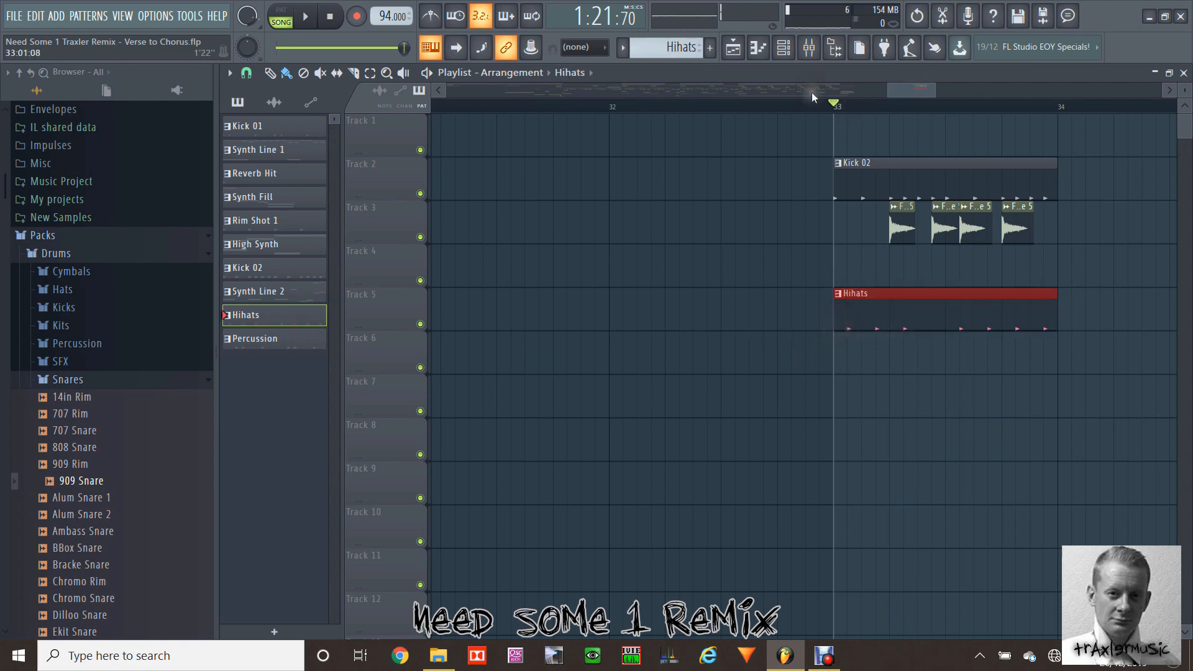
Step: Play the drum clips from bar 33, then loop the bar from 33 to 34, play it again and stop
key(space)
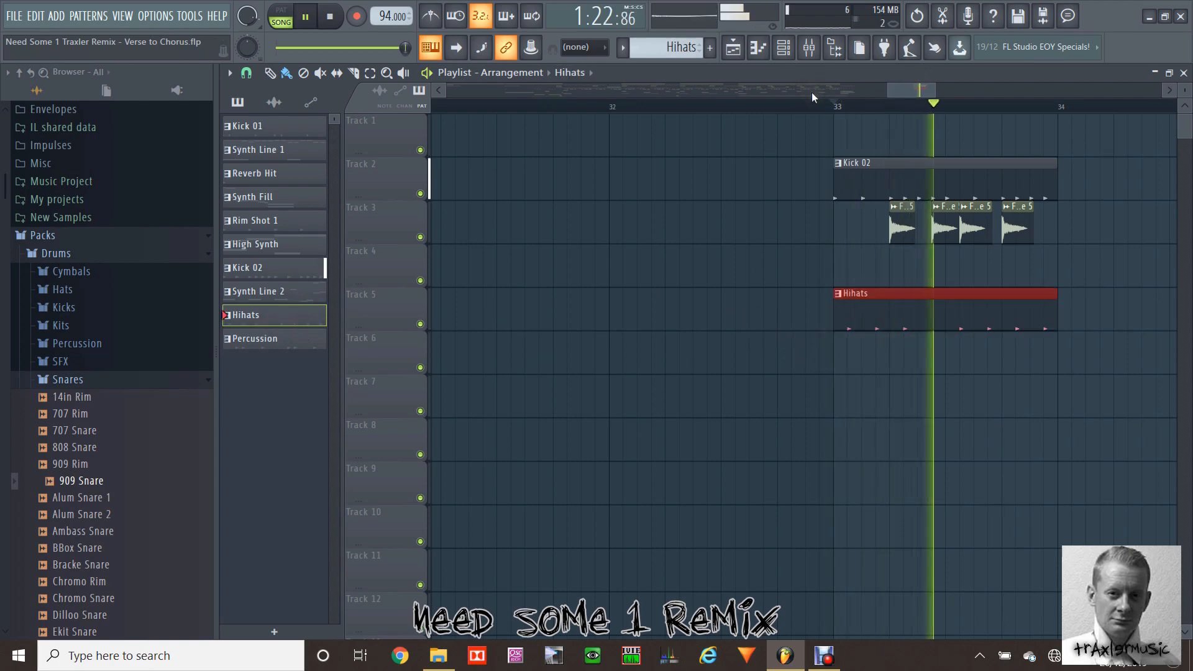
key(space)
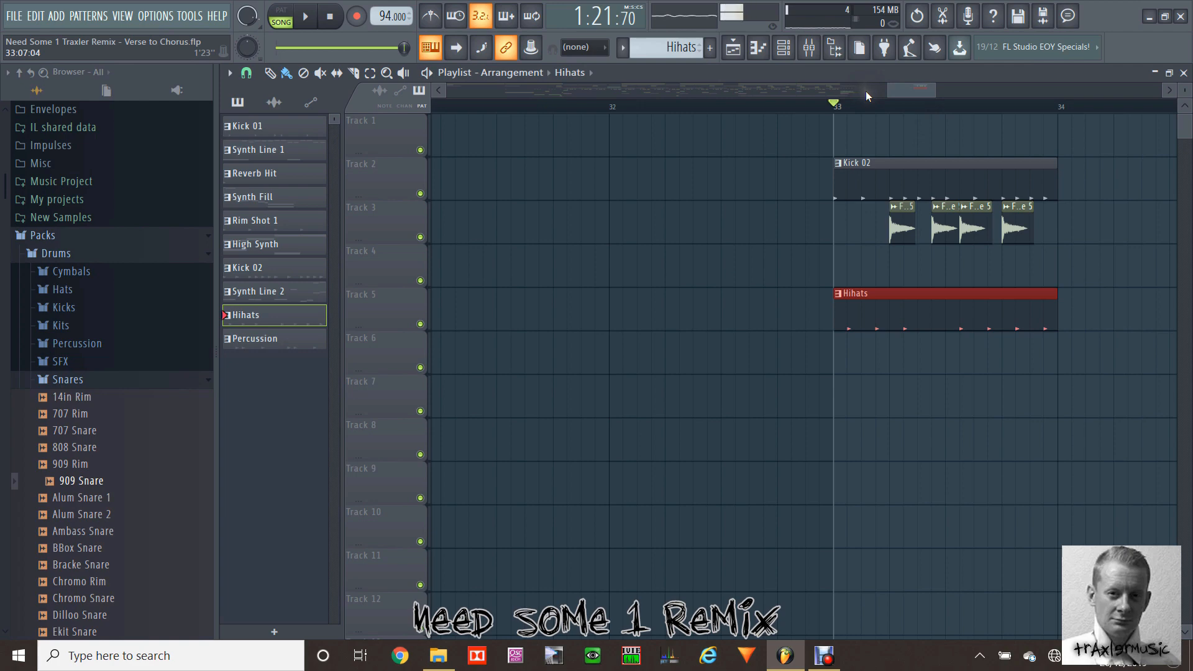
drag(834, 106, 1058, 118)
key(space)
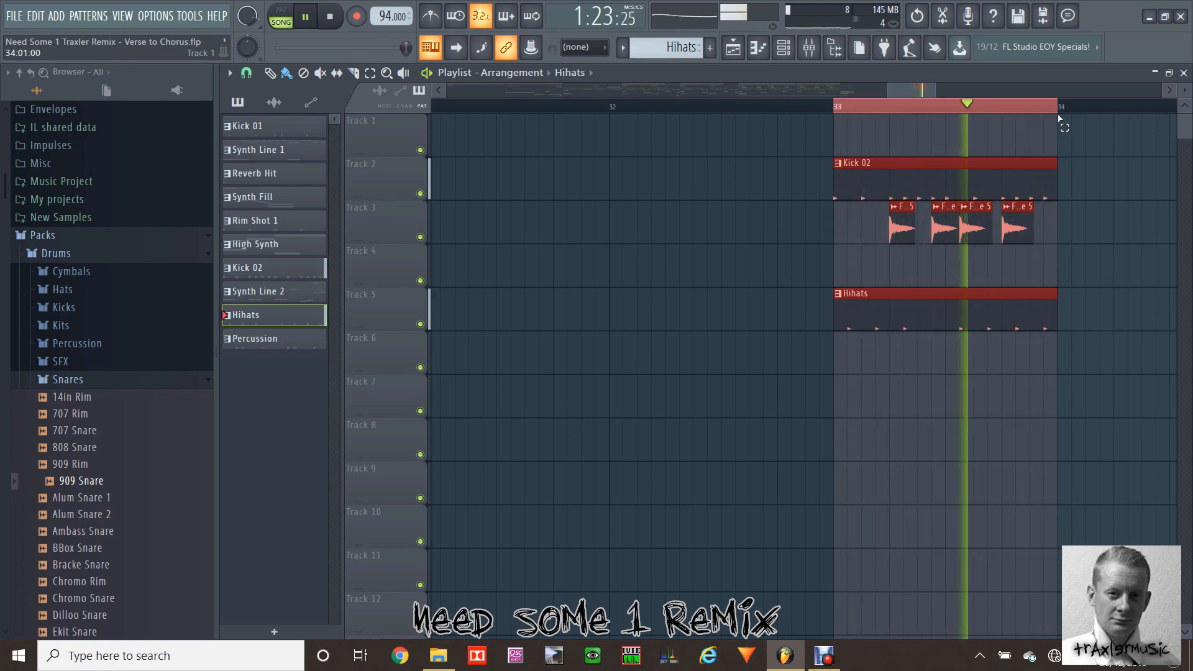
key(space)
Step: Play the isolated drums from bar 23 twice, checking the enabled channels in the channel rack between the two plays
drag(926, 88, 796, 82)
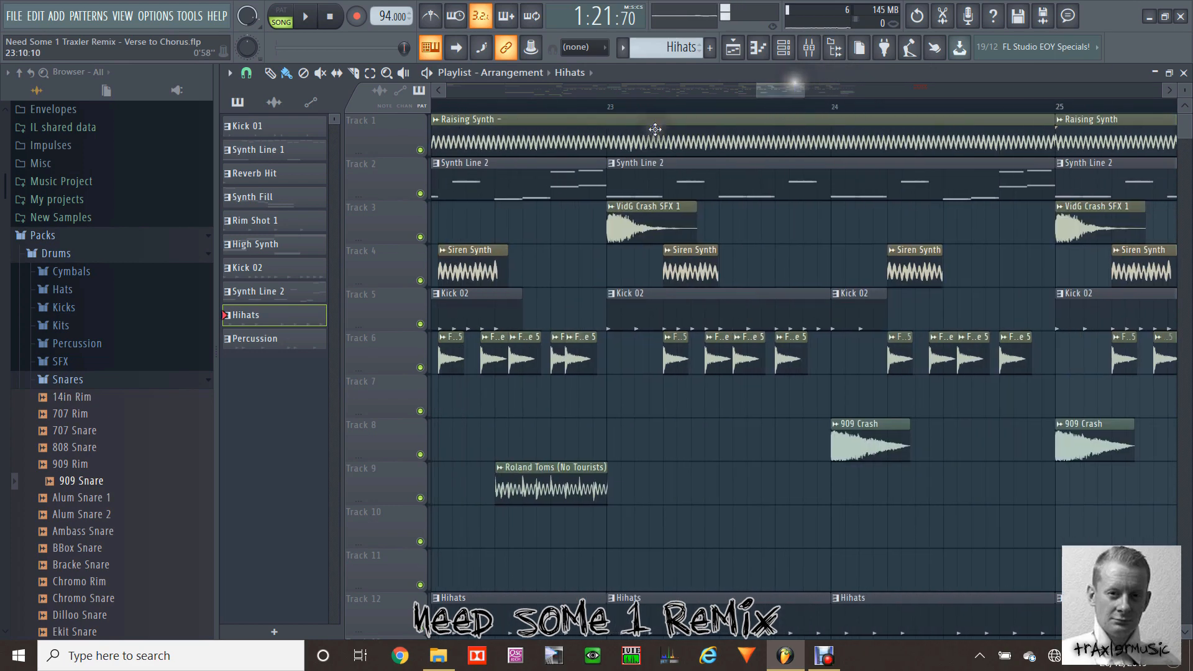
click(609, 107)
key(space)
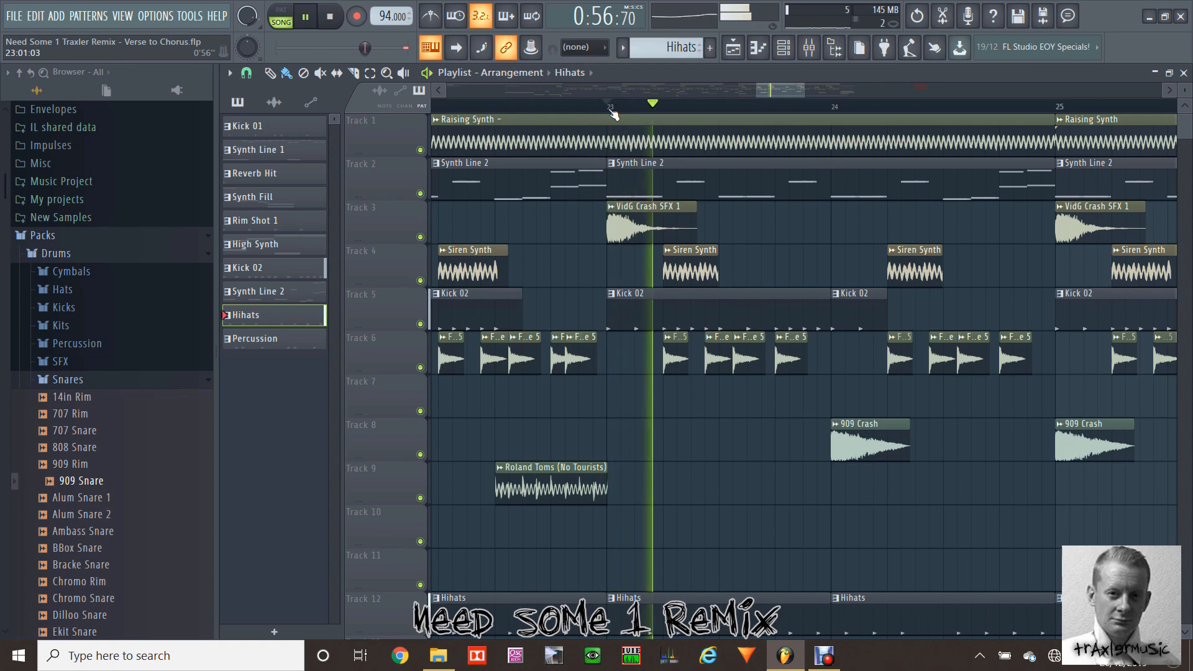
key(space)
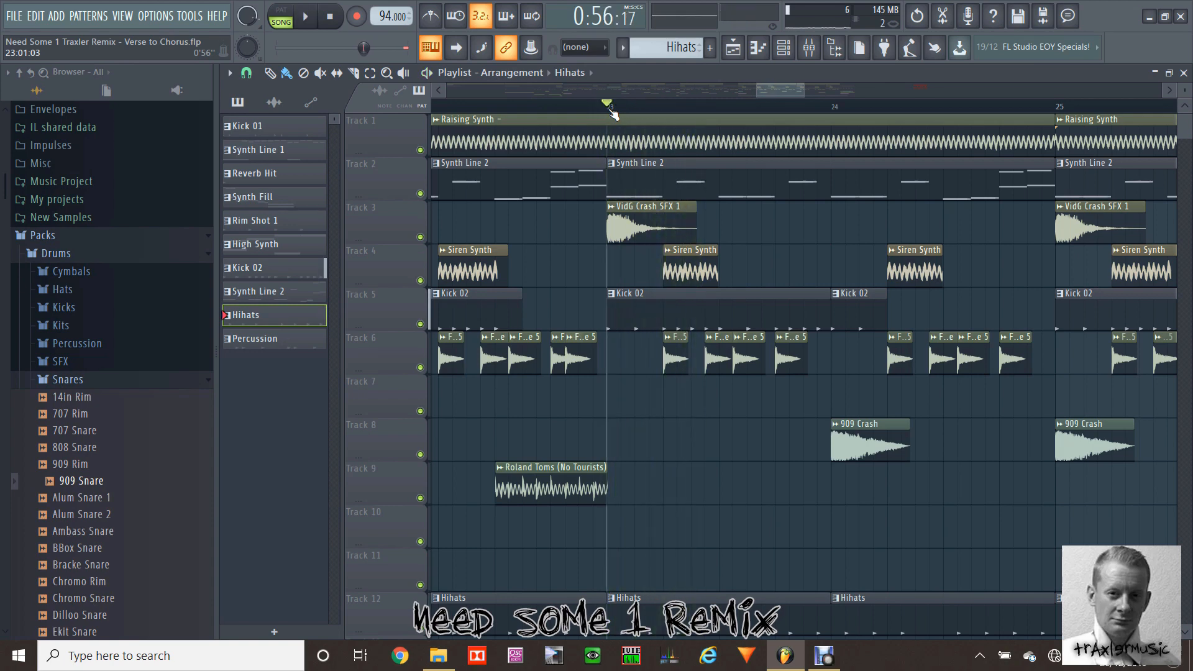
click(784, 47)
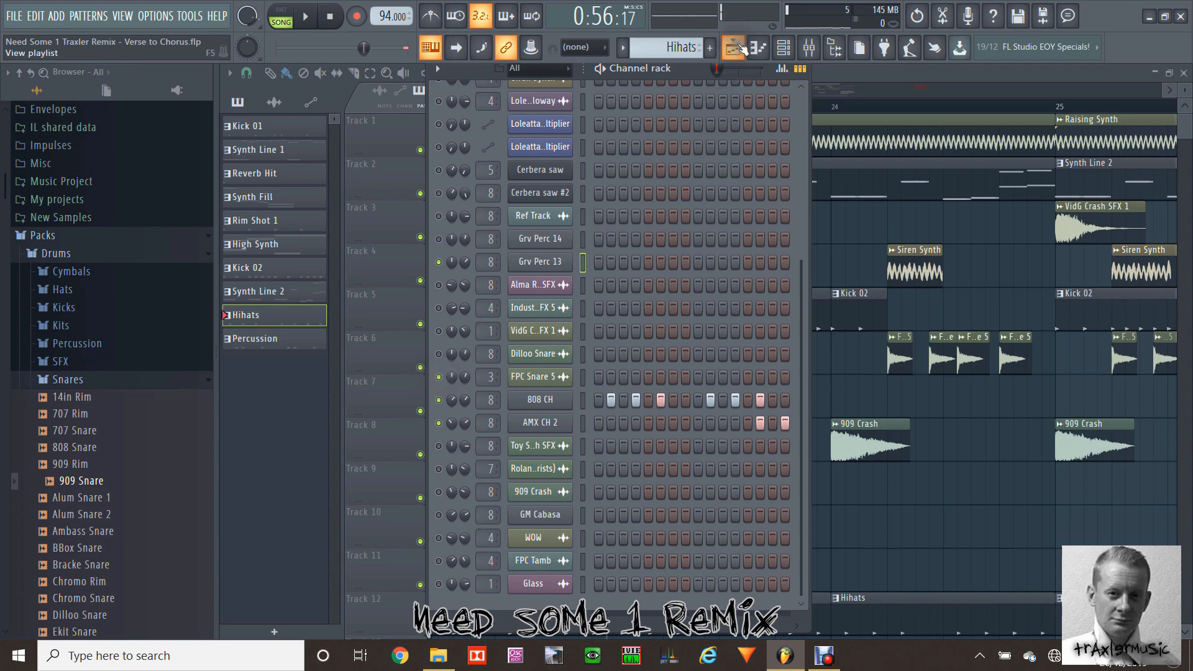
click(738, 49)
key(space)
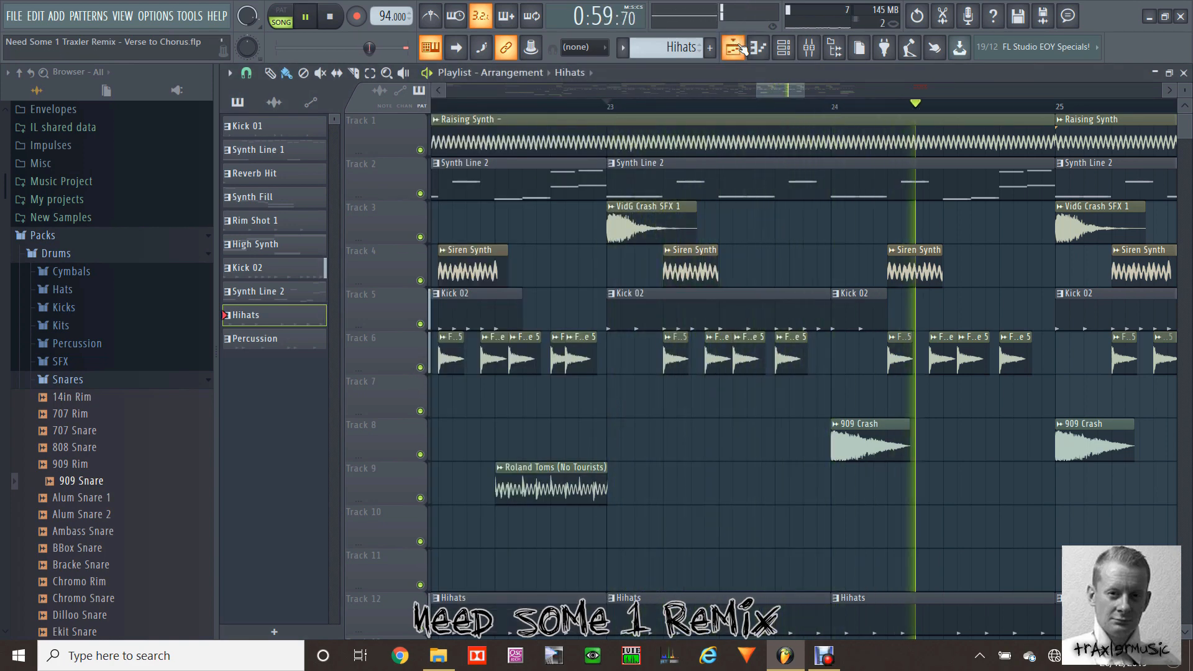
key(space)
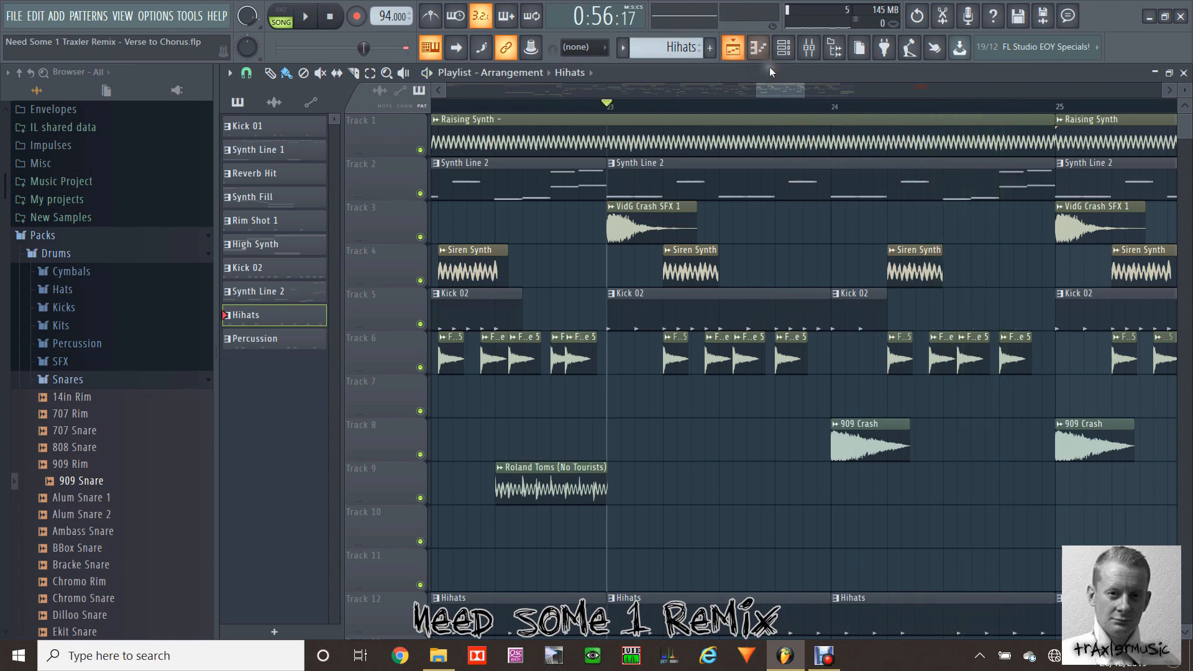
Step: Play the isolated drums from bar 19 into the section starting at bar 21 and stop
drag(783, 88, 729, 87)
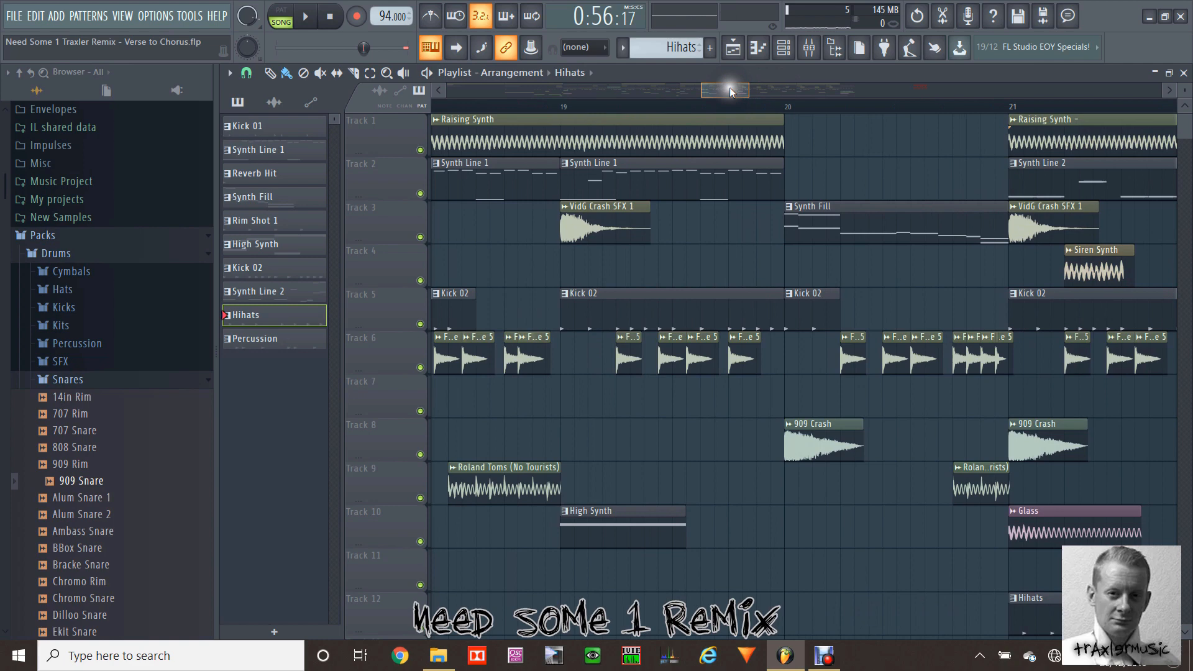
click(563, 106)
key(space)
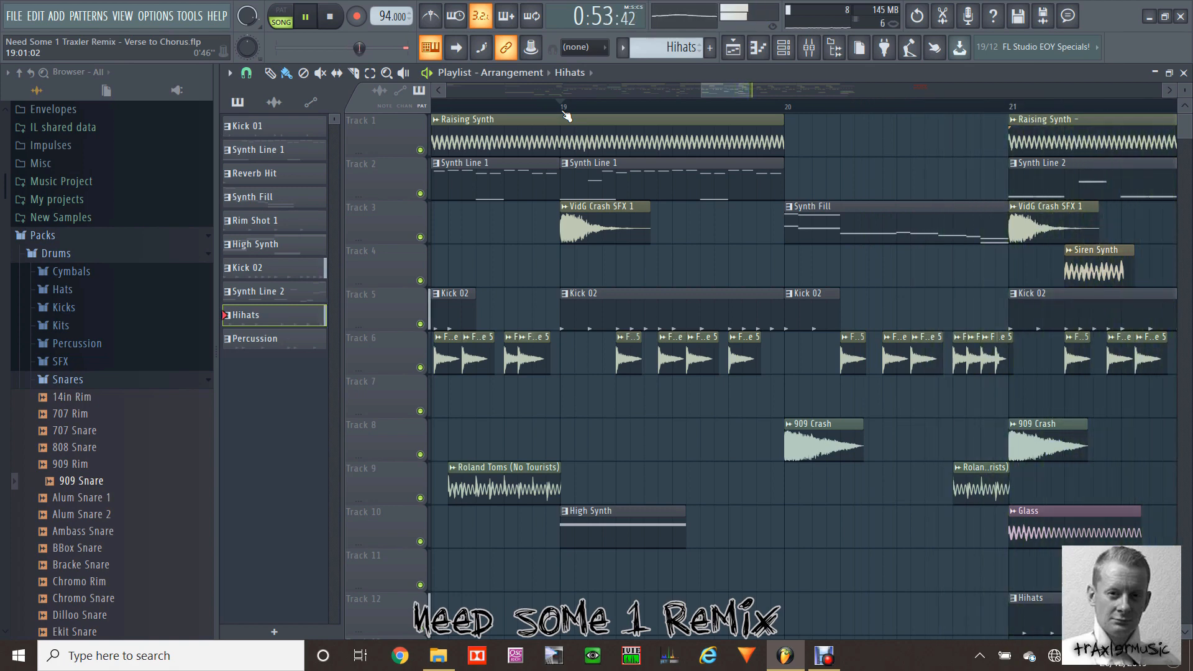
drag(698, 94, 779, 88)
key(space)
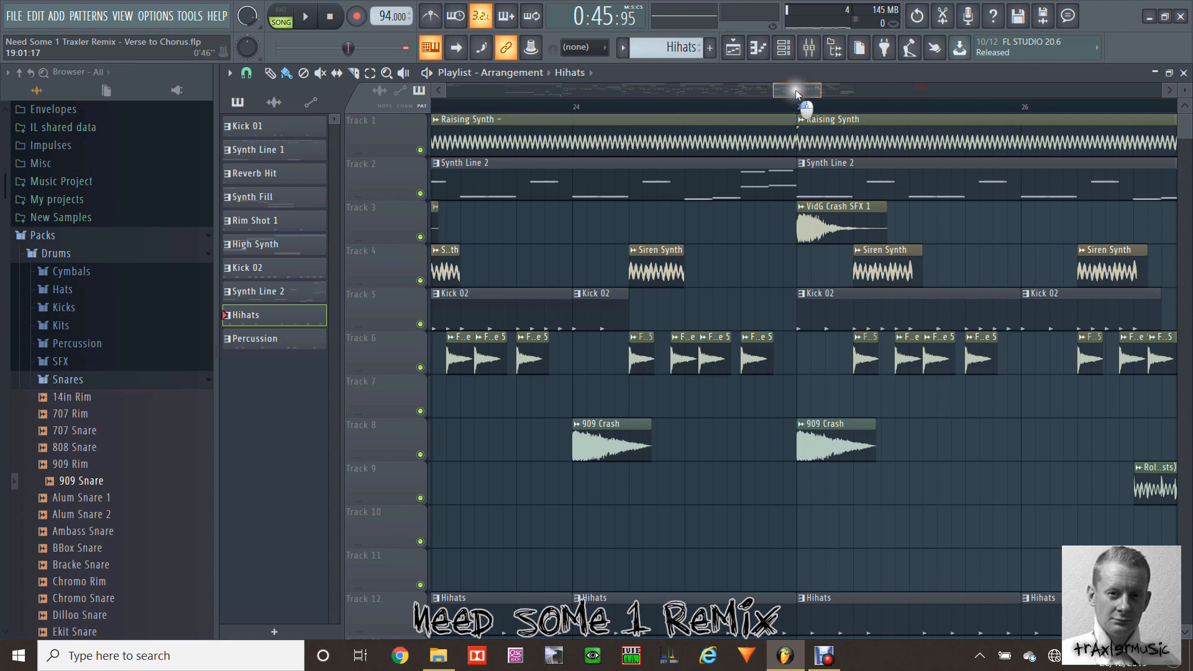
mouse_move(796, 90)
mouse_down()
mouse_move(841, 88)
mouse_move(785, 93)
mouse_up()
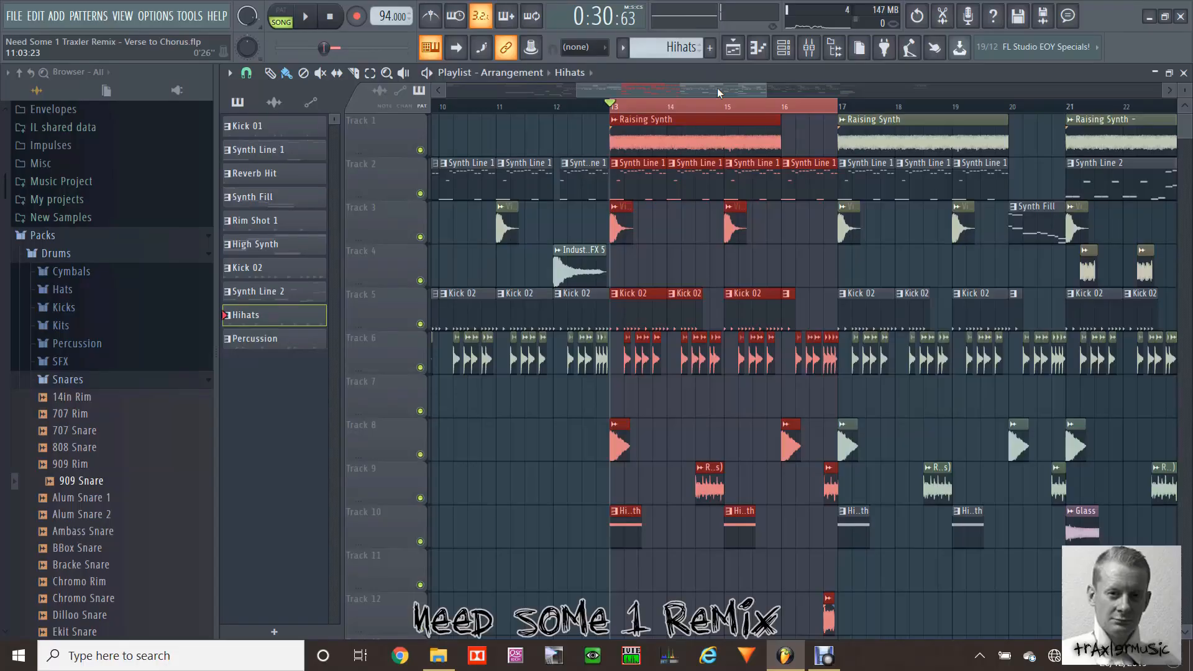
Step: Play the selected loop from bar 13 to 17, check the channel rack during playback and stop
key(space)
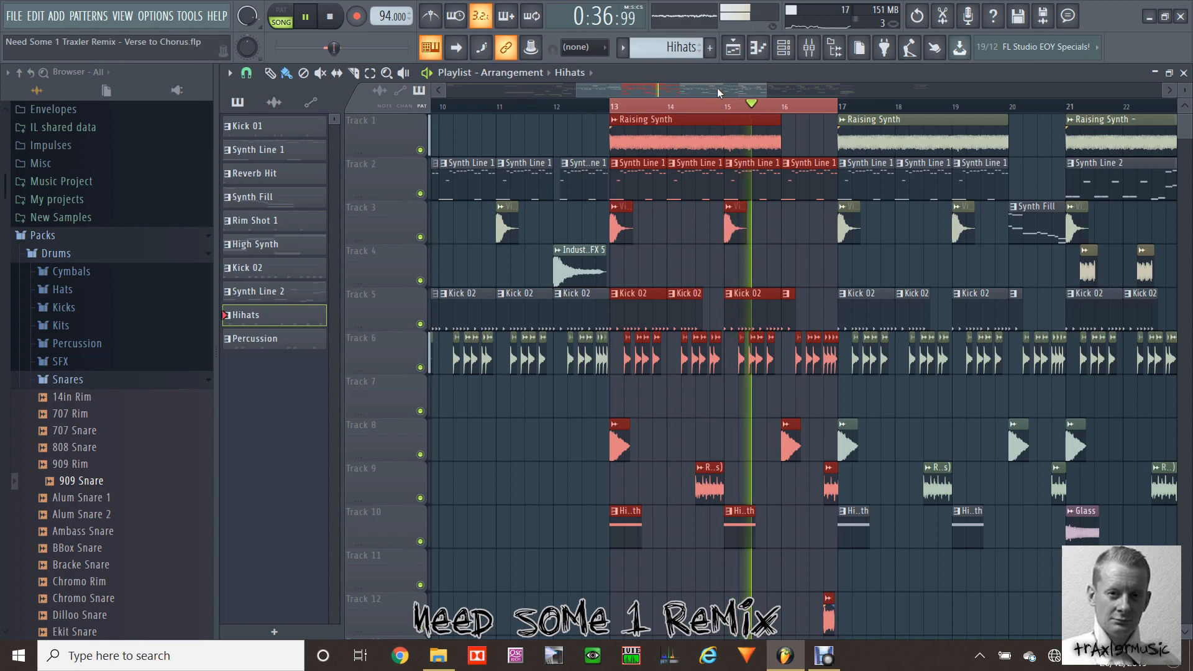
click(785, 49)
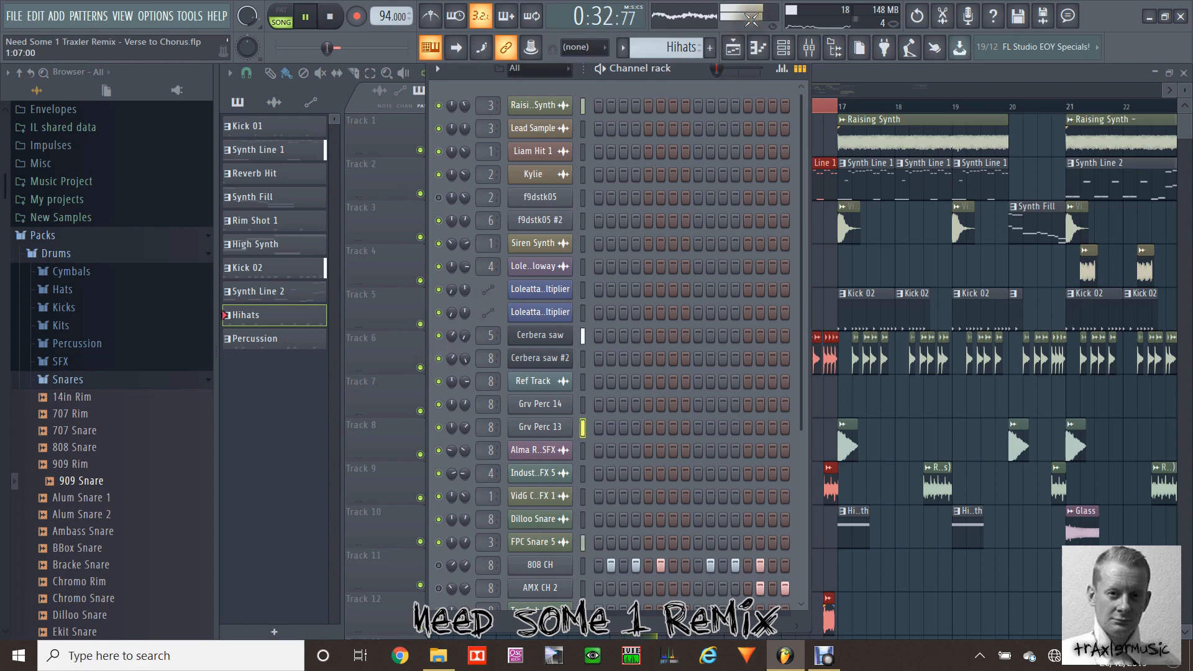
click(744, 48)
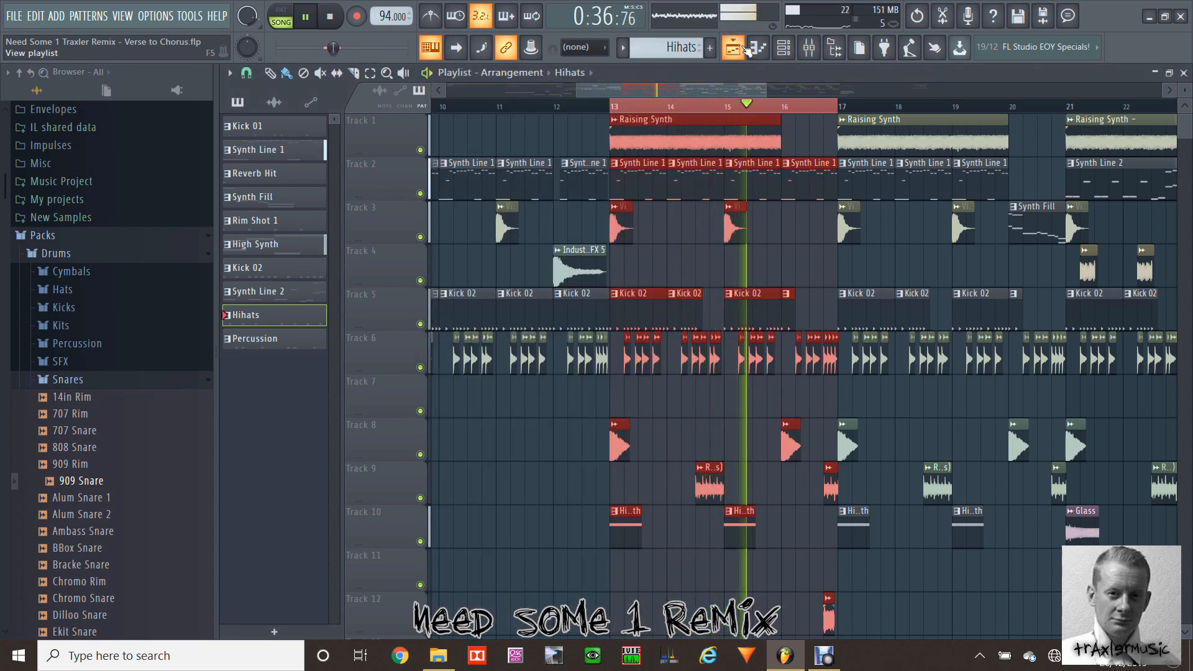
key(space)
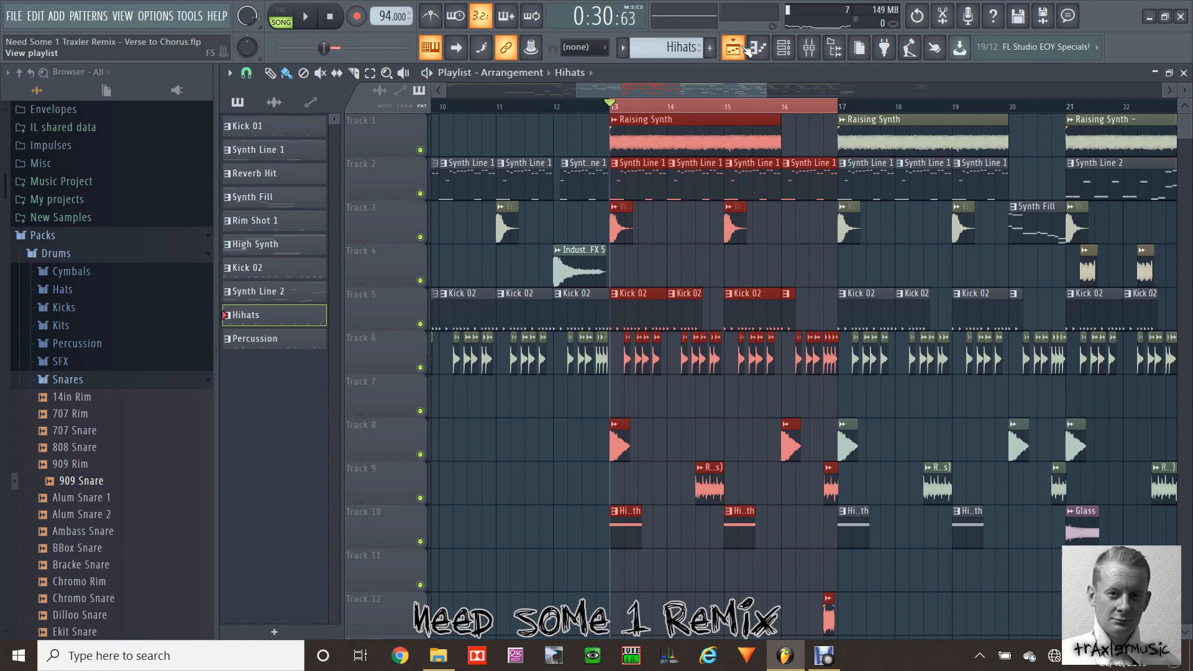